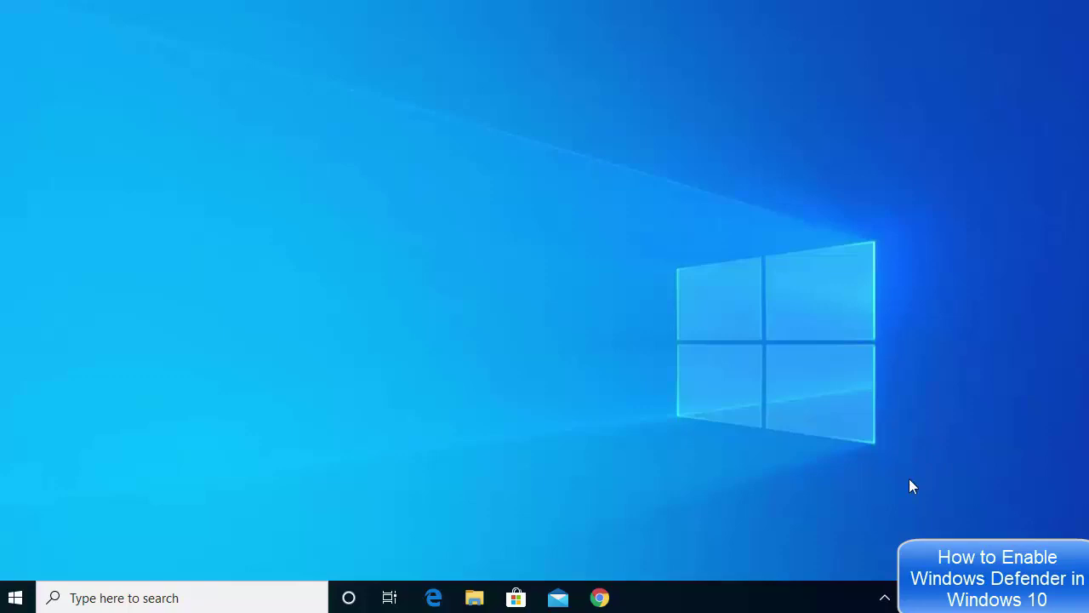
Open the Virus & threat protection settings through Update & Security and Windows Security in Windows Settings
{"action": "left_click", "coordinate": [19, 599]}
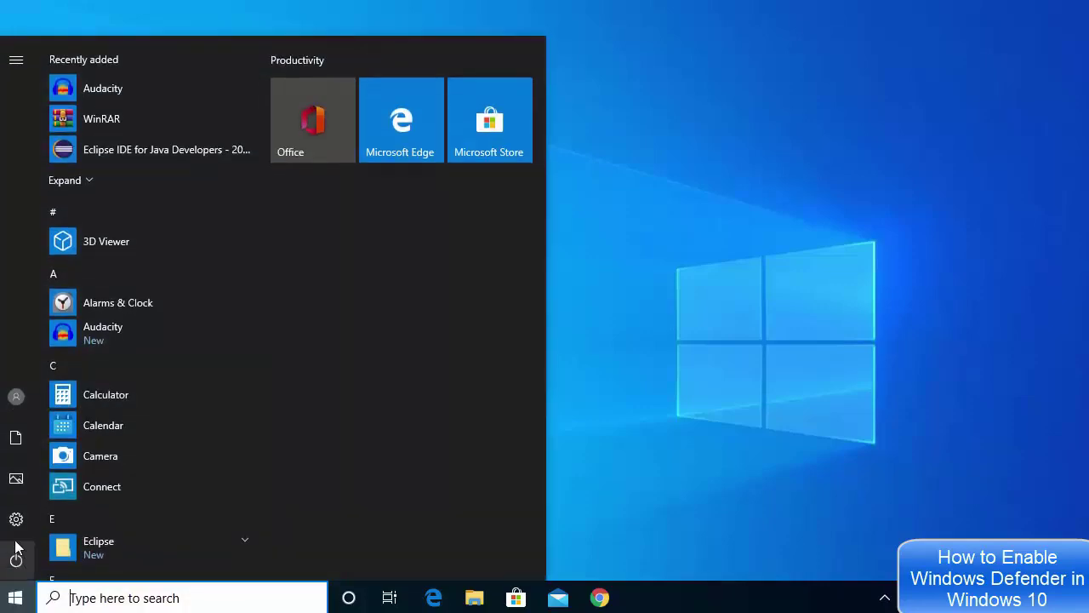
{"action": "mouse_move", "coordinate": [15, 523]}
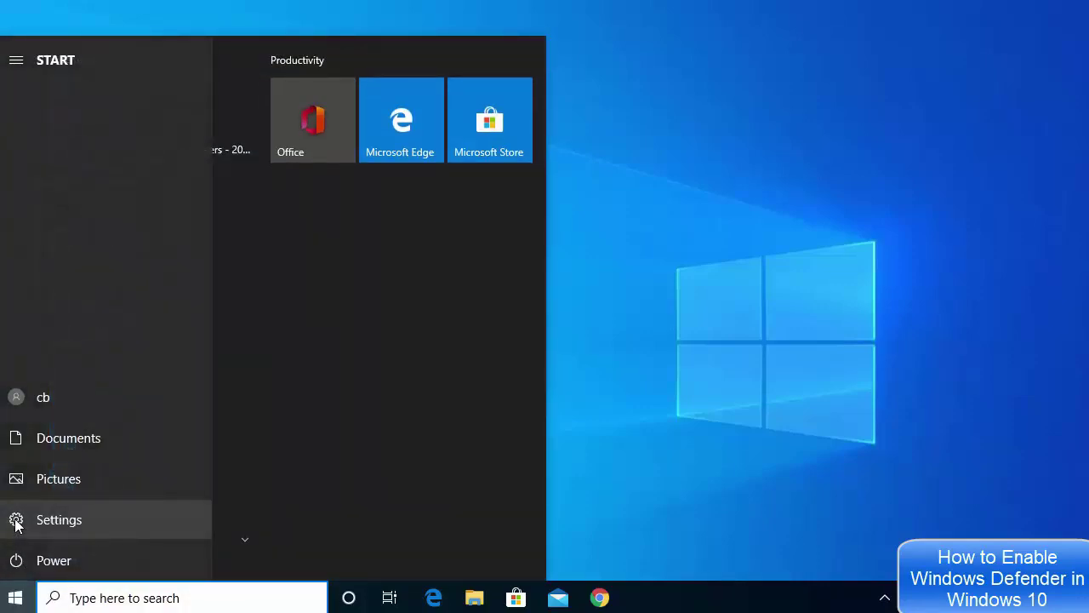
{"action": "left_click", "coordinate": [16, 521]}
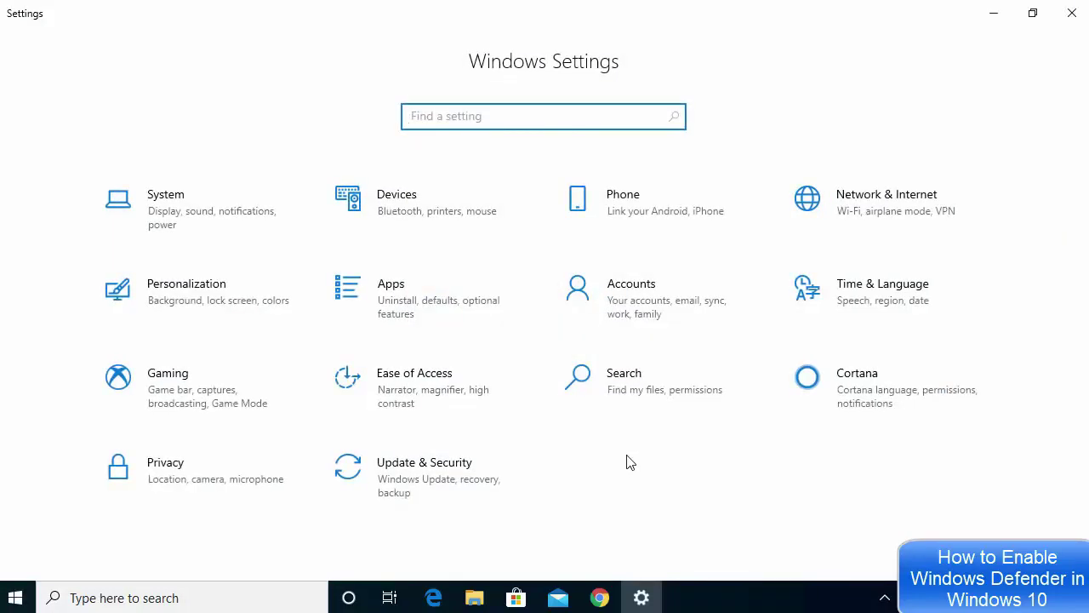
{"action": "left_click", "coordinate": [440, 472]}
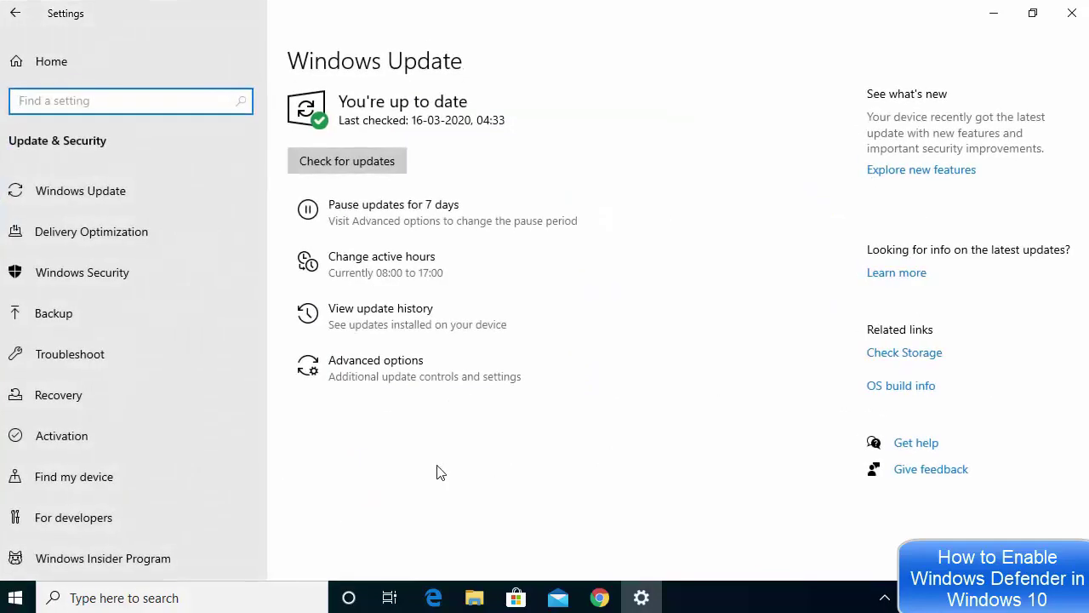
{"action": "left_click", "coordinate": [111, 277]}
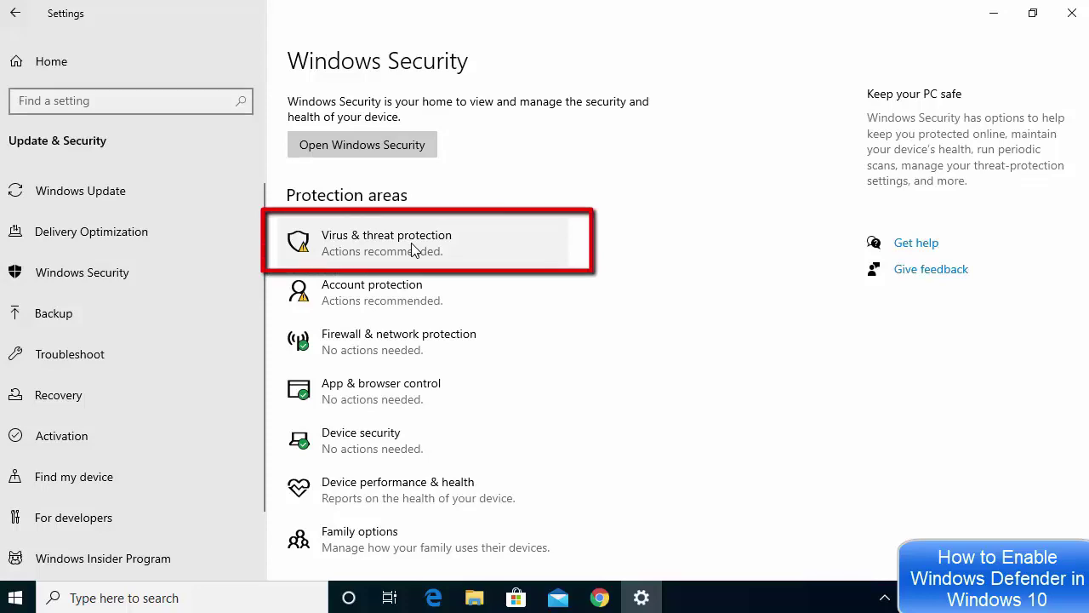
{"action": "left_click", "coordinate": [412, 248]}
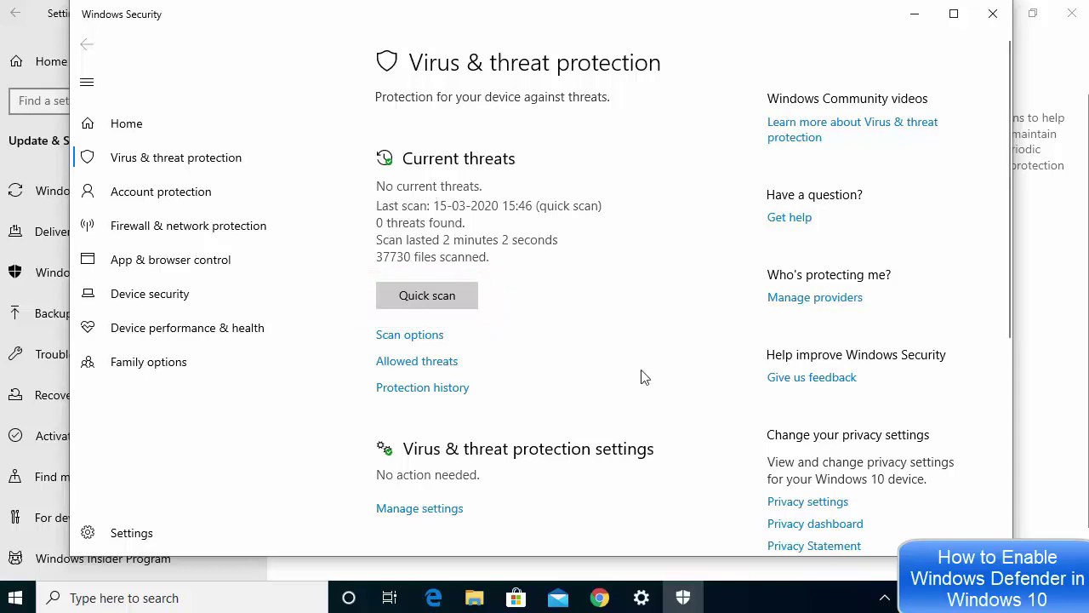
{"action": "left_click", "coordinate": [419, 508]}
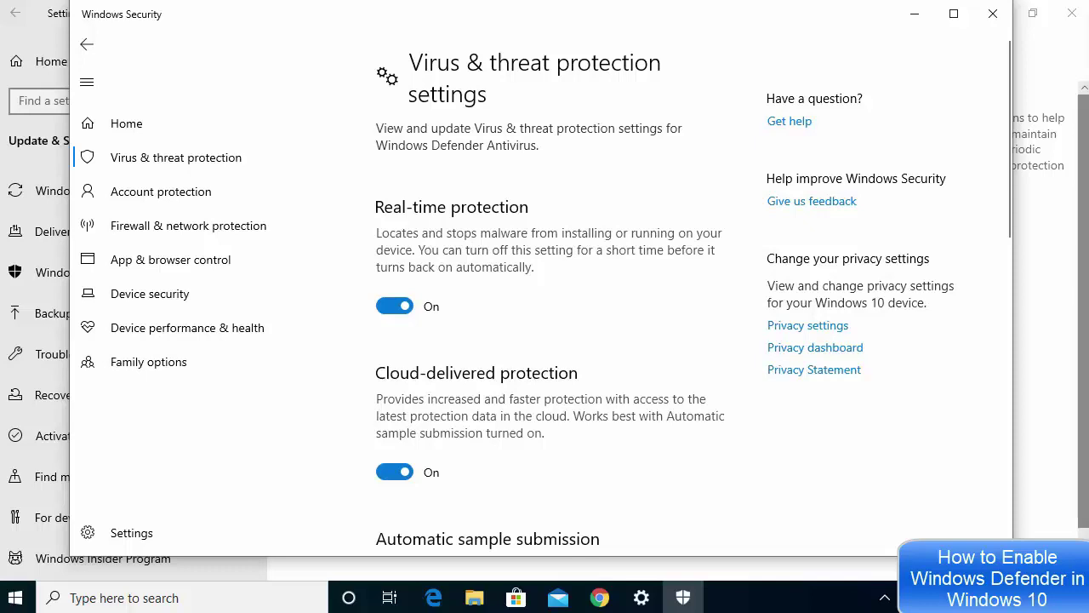
Switch real-time protection off and back on twice, allowing the changes, and close the security and settings windows
{"action": "left_click", "coordinate": [393, 307]}
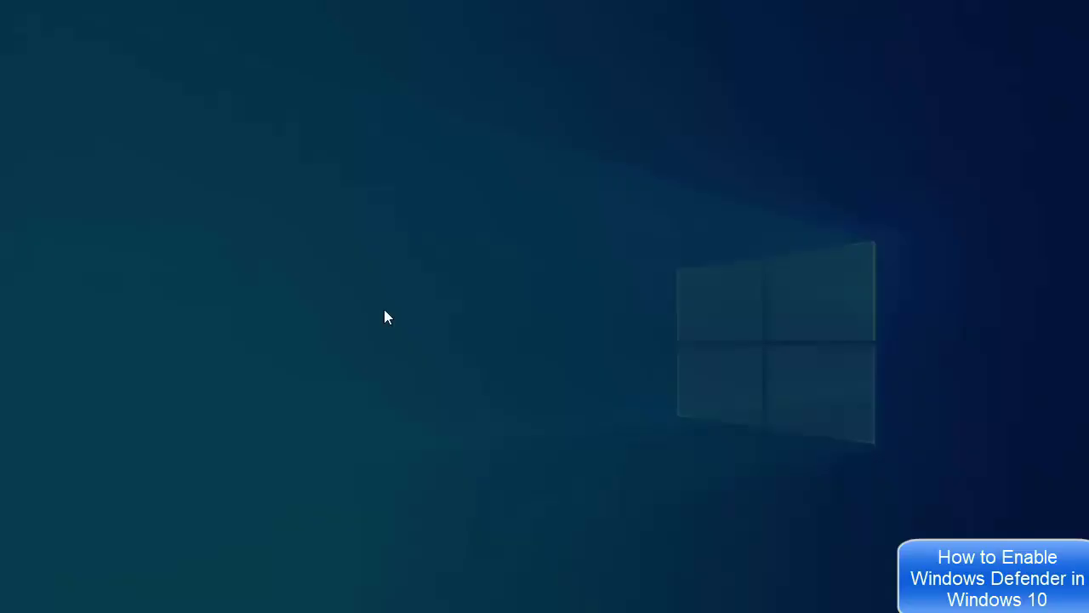
{"action": "left_click", "coordinate": [475, 406]}
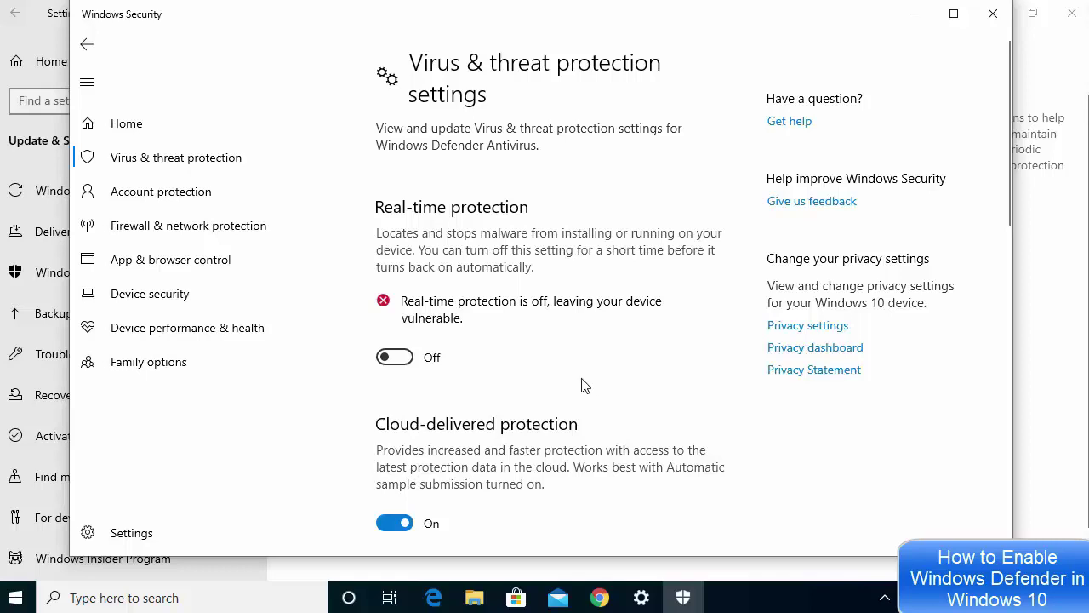
{"action": "left_click", "coordinate": [406, 364]}
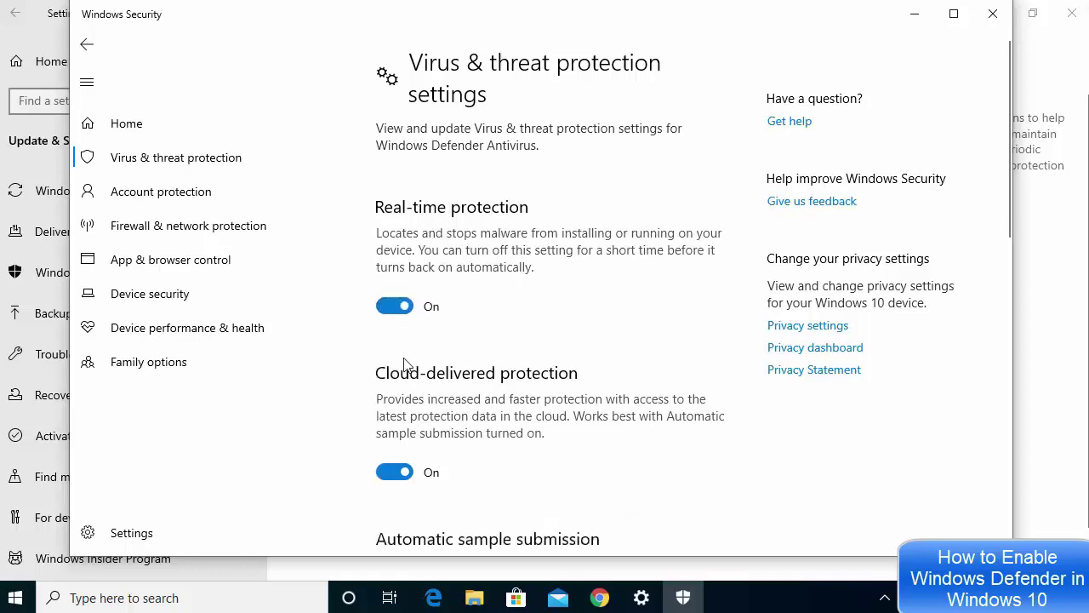
{"action": "left_click", "coordinate": [390, 310]}
{"action": "left_click", "coordinate": [392, 308]}
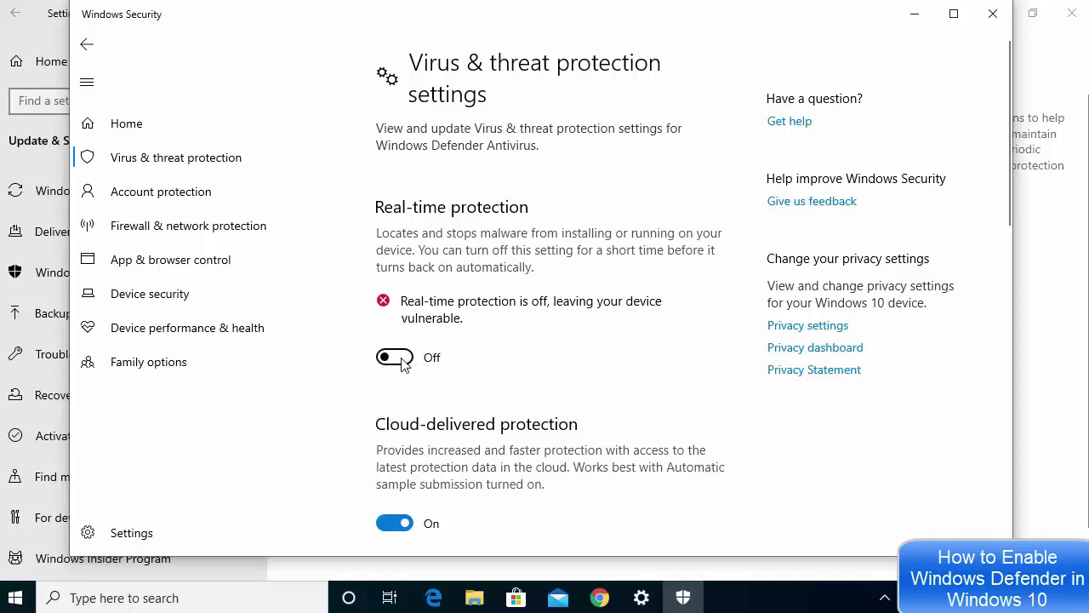
{"action": "left_click", "coordinate": [407, 360]}
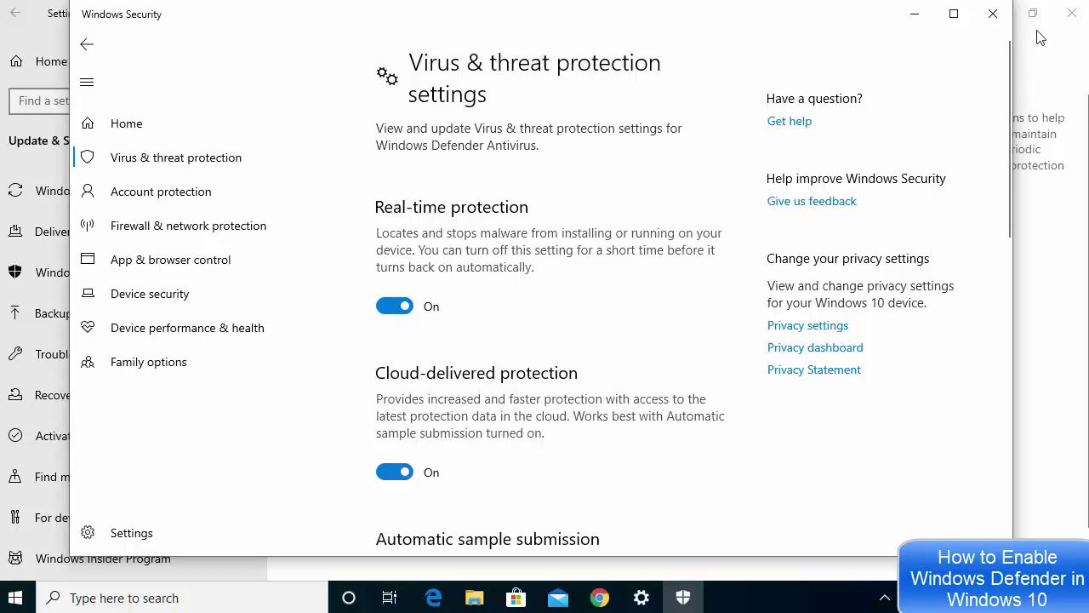
{"action": "left_click", "coordinate": [1059, 66]}
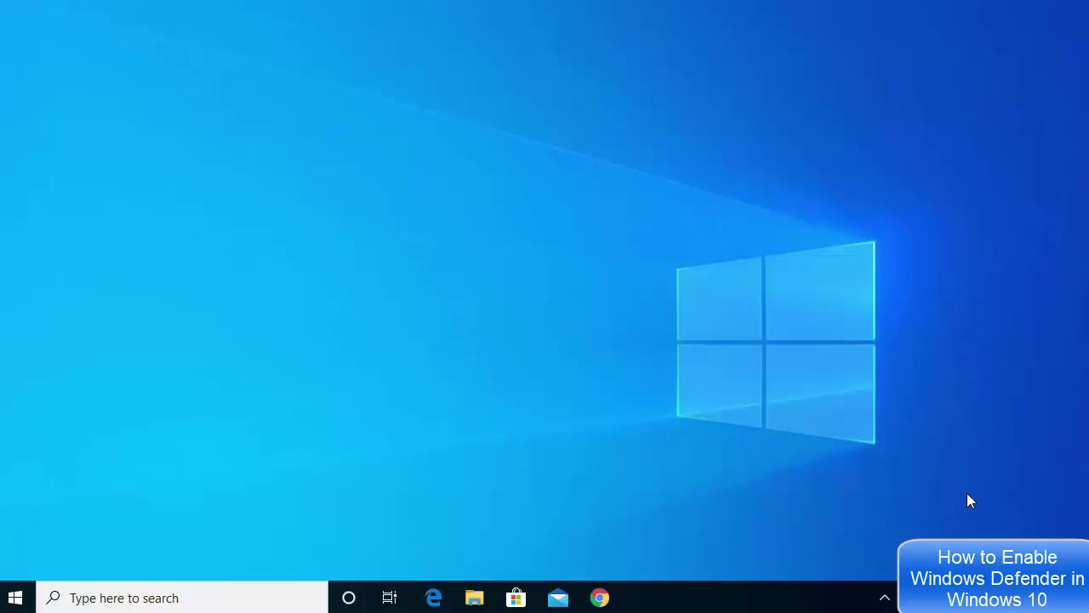
Search Windows for regedit and open Registry Editor, allowing it to make changes to the device
{"action": "left_click", "coordinate": [187, 599]}
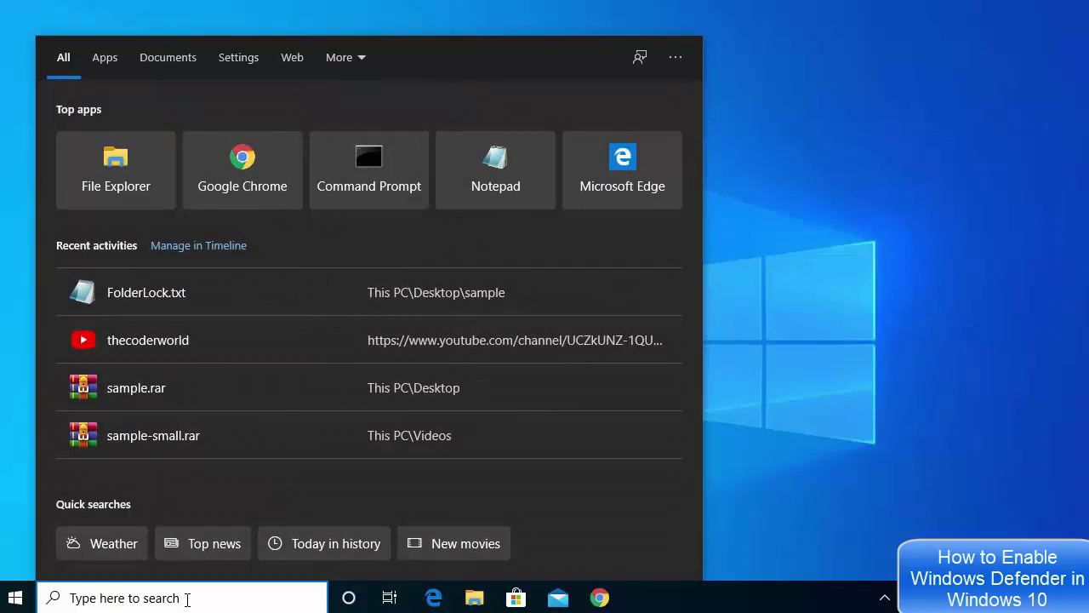
{"action": "type", "text": "r"}
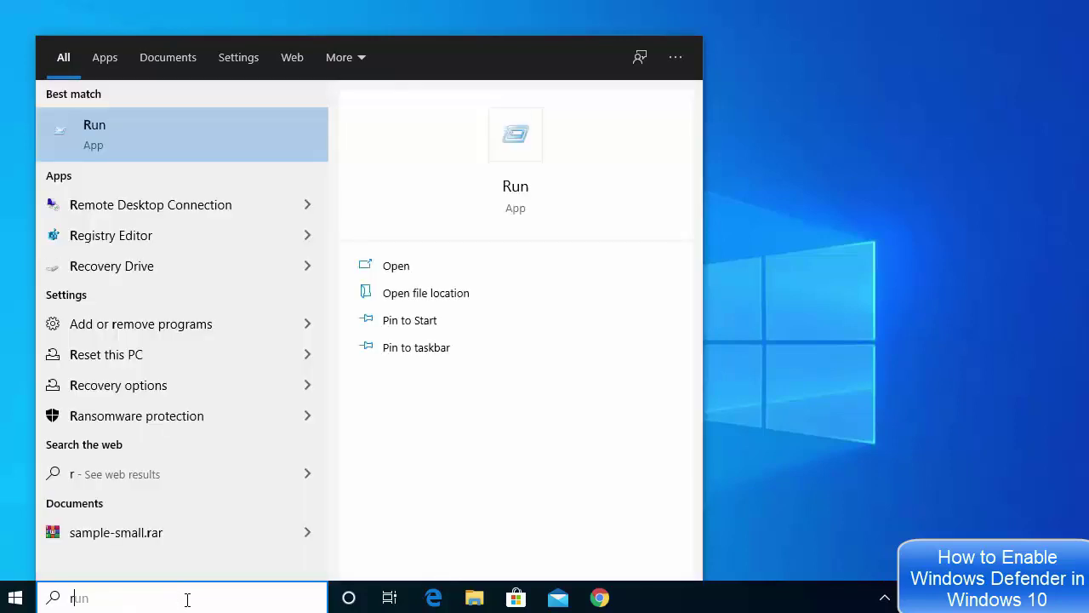
{"action": "type", "text": "eg"}
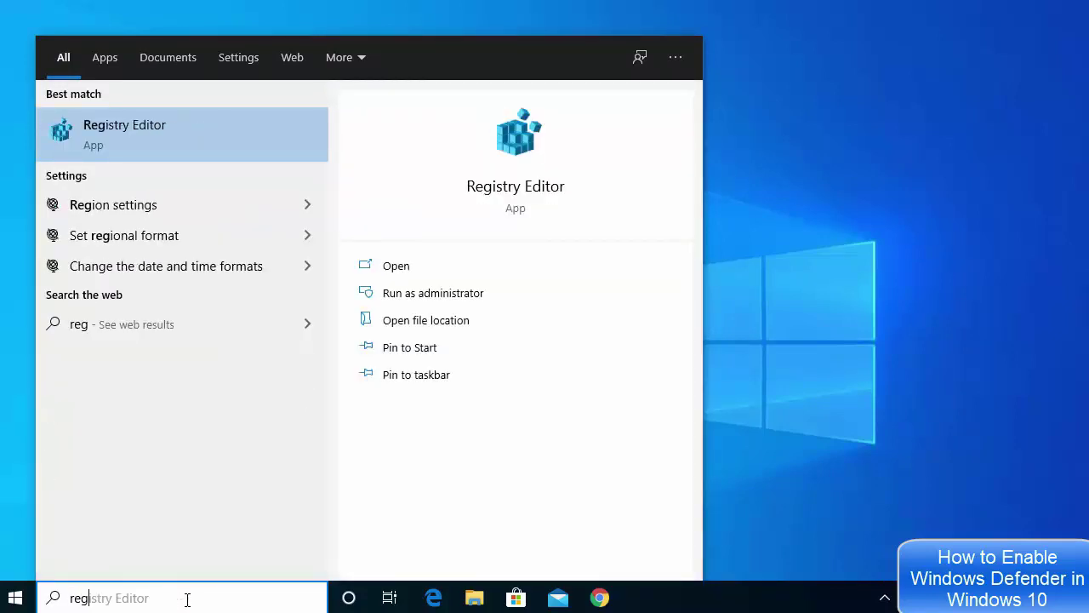
{"action": "type", "text": "edit"}
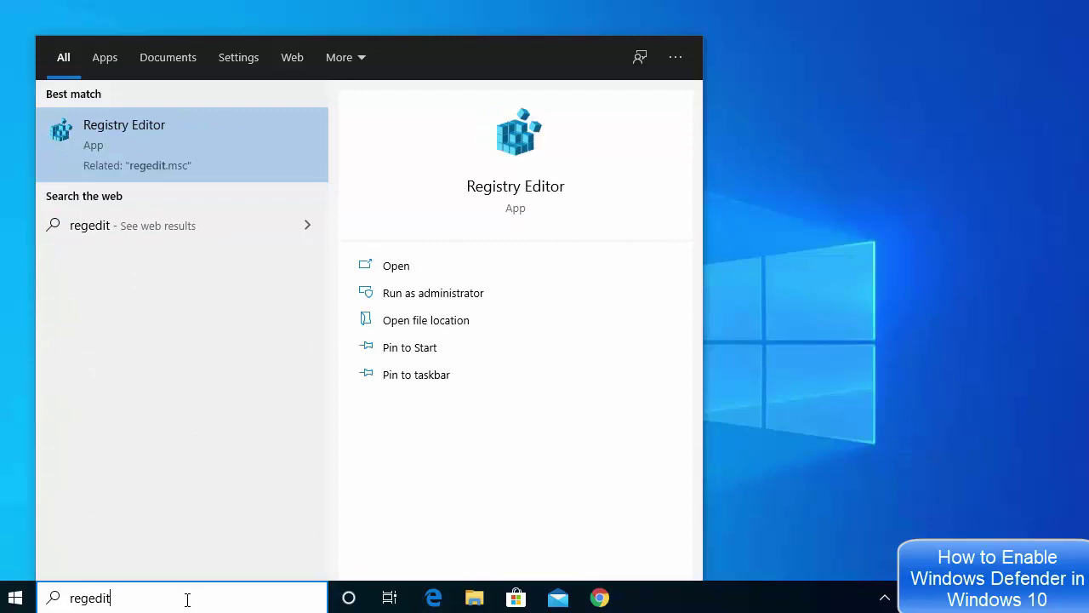
{"action": "left_click", "coordinate": [120, 136]}
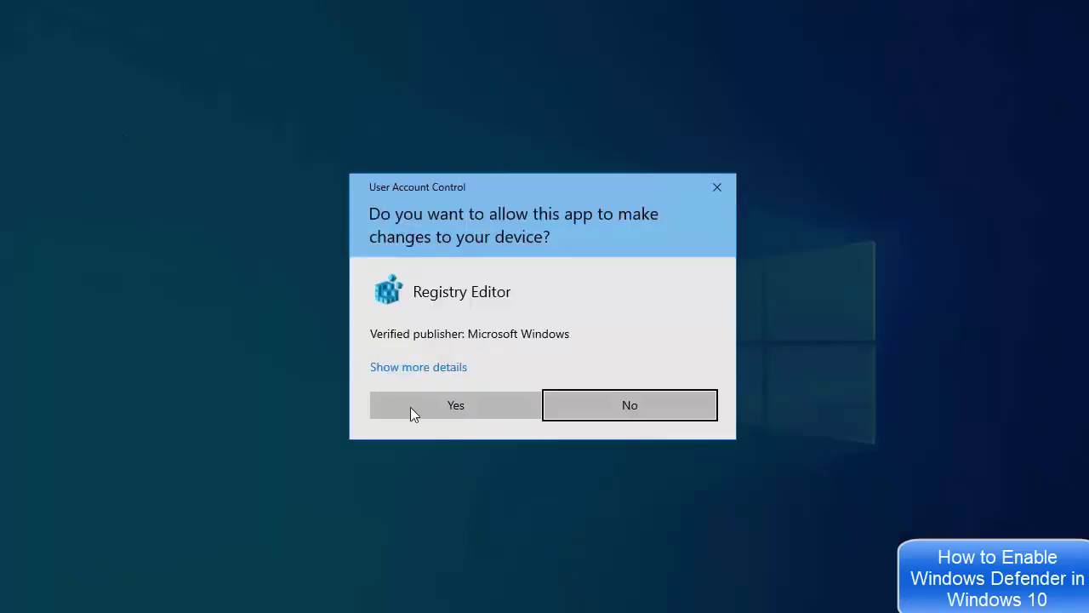
{"action": "left_click", "coordinate": [418, 411]}
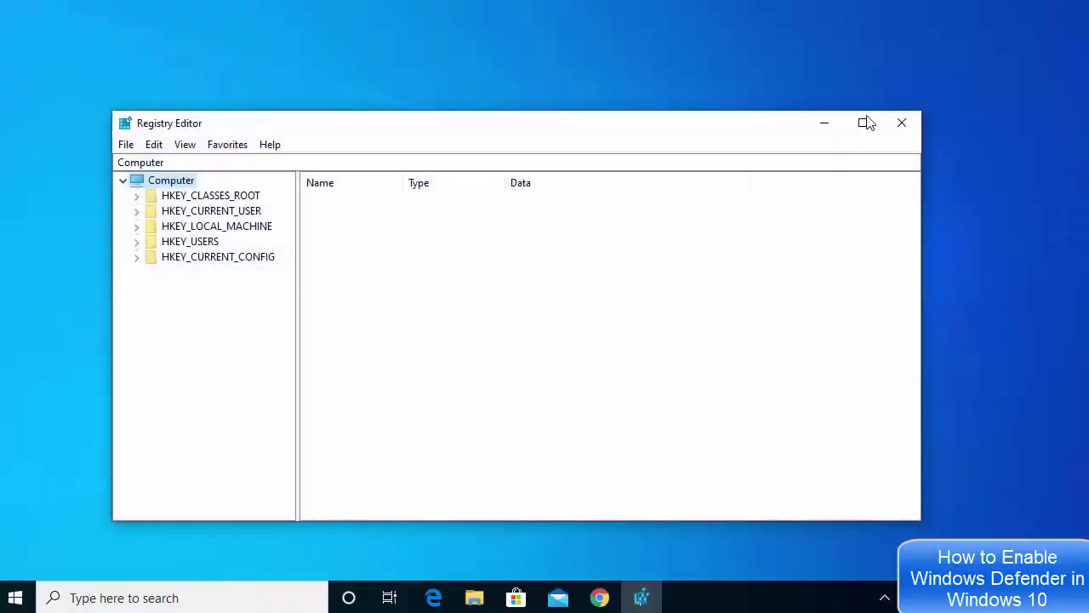
{"action": "left_click", "coordinate": [865, 124]}
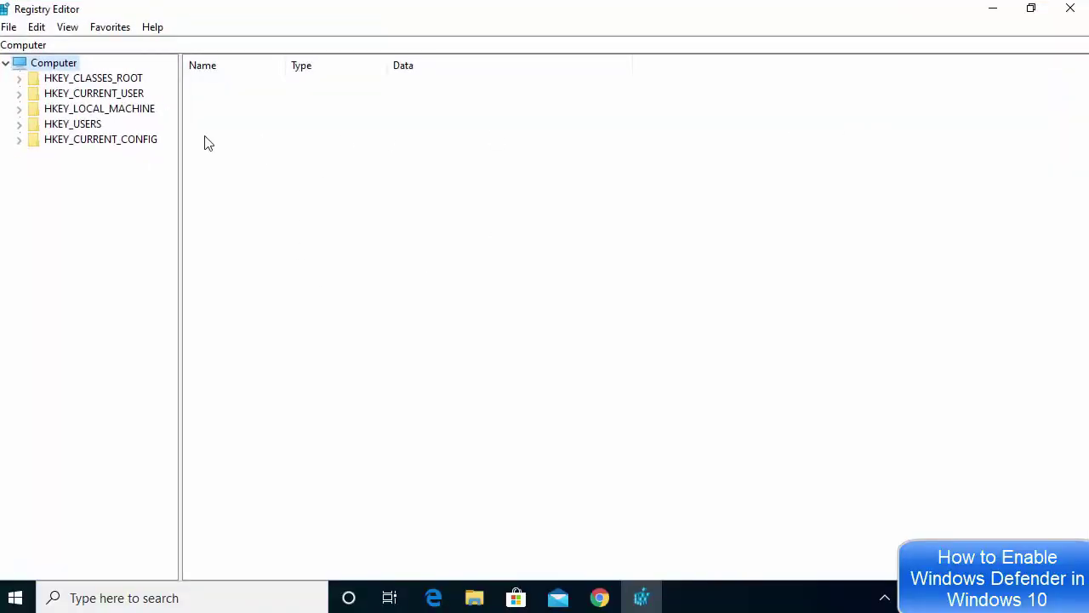
{"action": "double_click", "coordinate": [432, 11]}
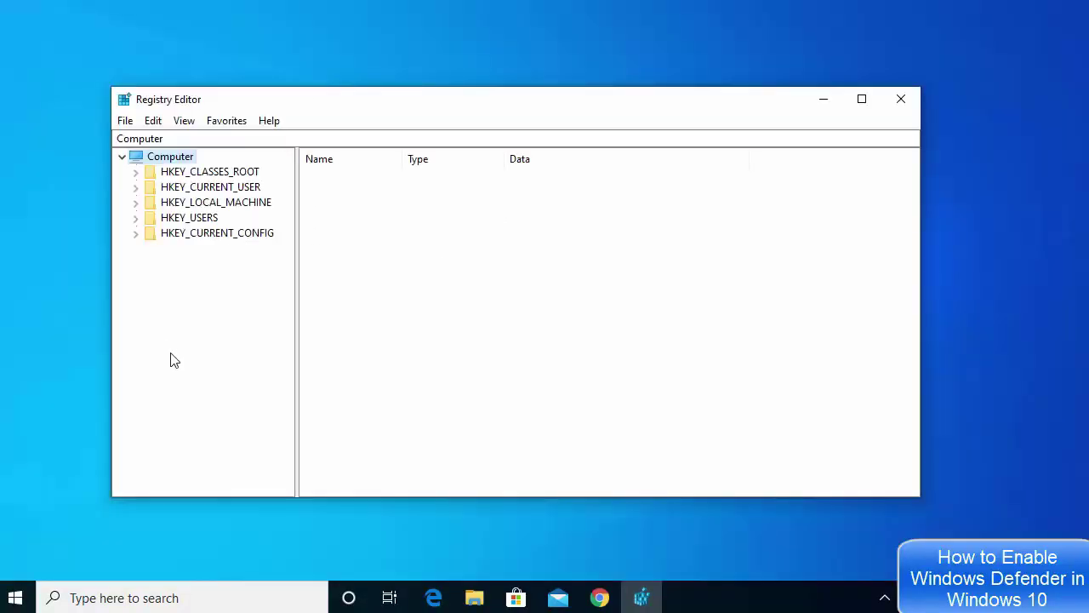
Expand the registry tree to HKEY_LOCAL_MACHINE\SOFTWARE\Policies\Microsoft\Windows Defender, widen the tree area, and select and expand that key
{"action": "left_click", "coordinate": [135, 203]}
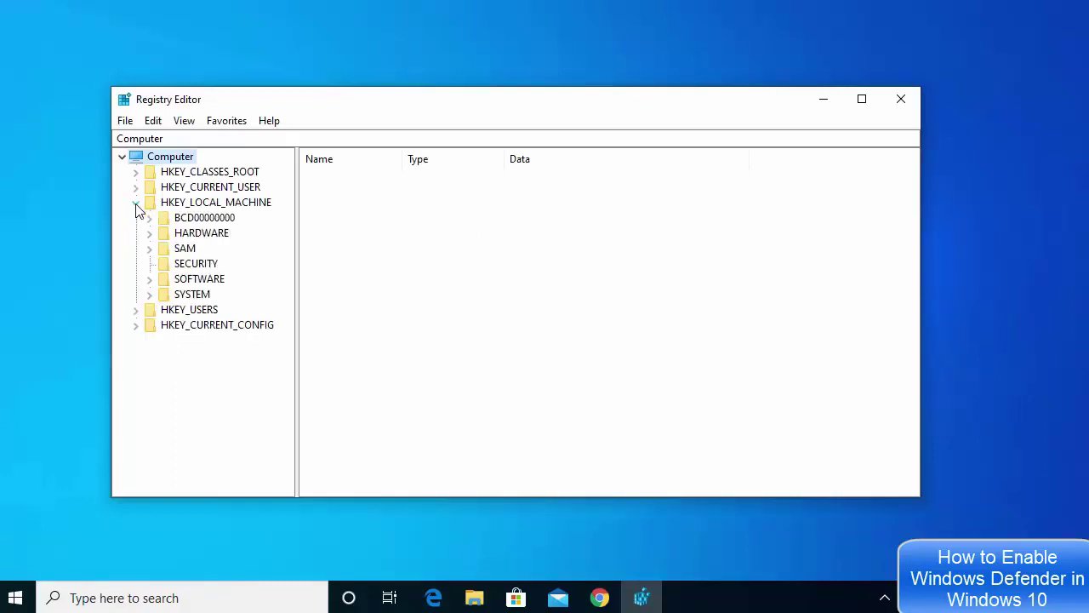
{"action": "left_click", "coordinate": [149, 279]}
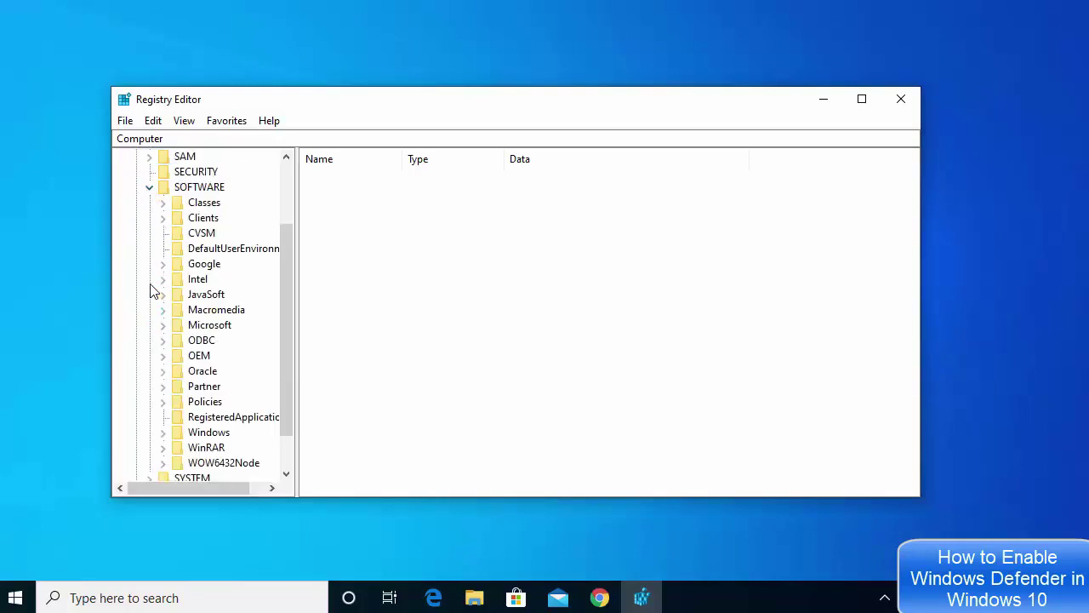
{"action": "left_click", "coordinate": [162, 402]}
{"action": "scroll", "coordinate": [165, 363], "scroll_direction": "down", "scroll_amount": 1}
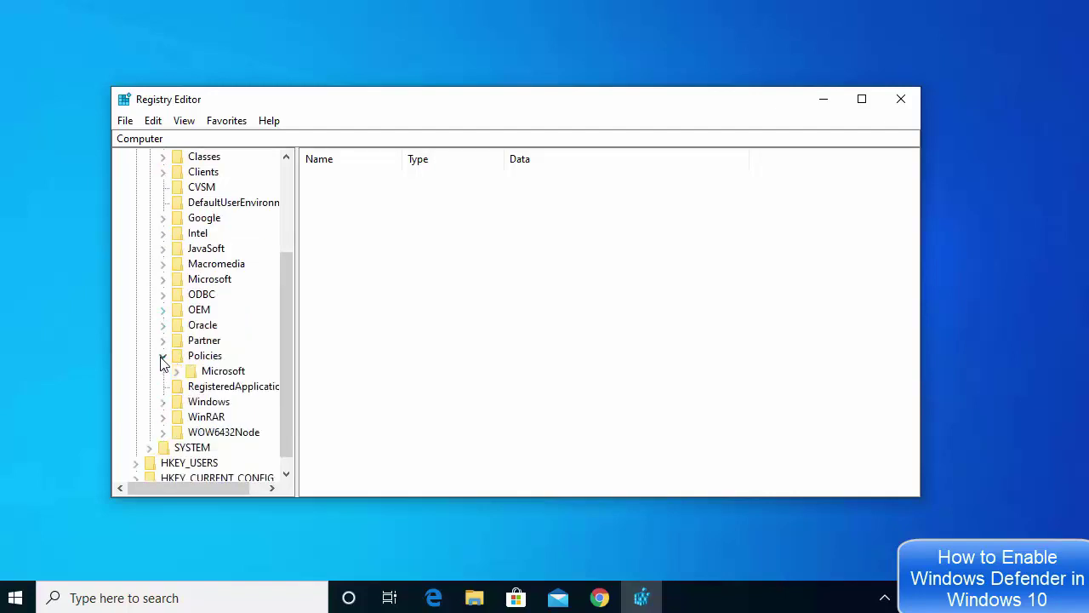
{"action": "left_click", "coordinate": [176, 371]}
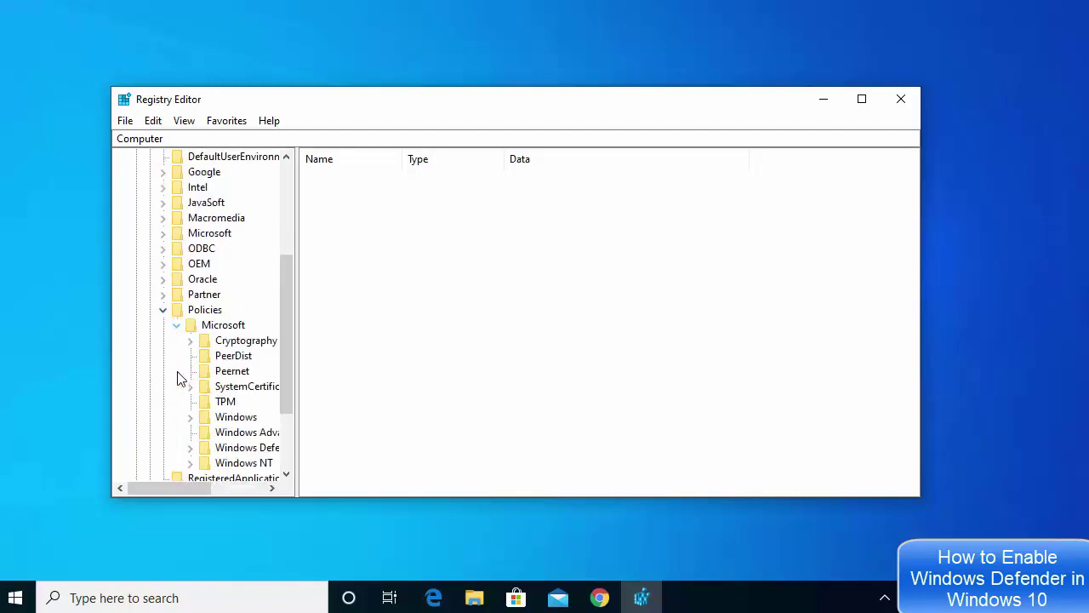
{"action": "scroll", "coordinate": [174, 359], "scroll_direction": "down", "scroll_amount": 1}
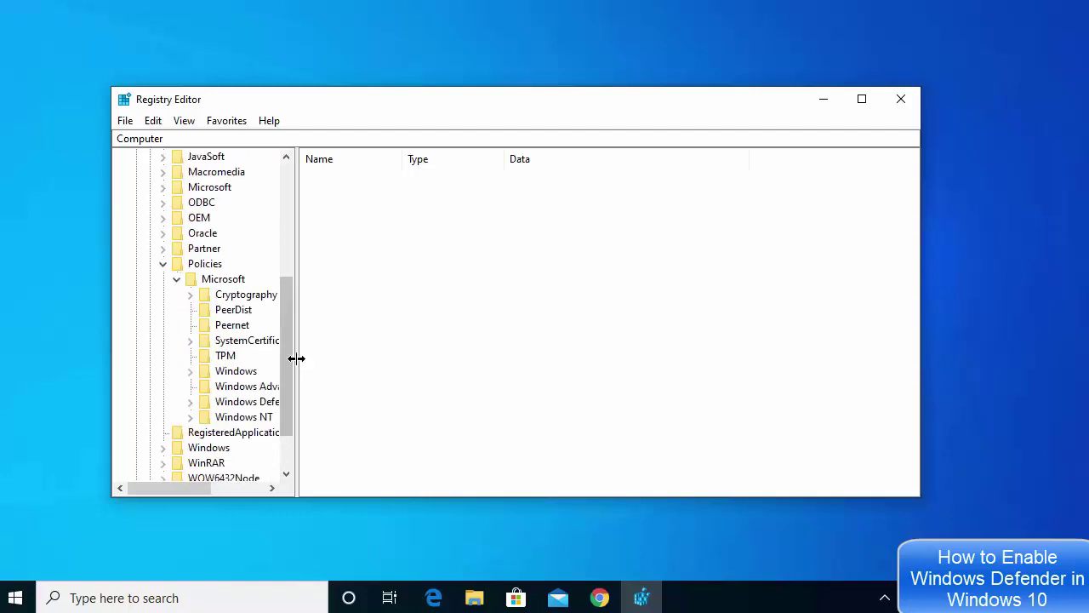
{"action": "mouse_move", "coordinate": [292, 360]}
{"action": "left_mouse_down"}
{"action": "mouse_move", "coordinate": [431, 367]}
{"action": "mouse_move", "coordinate": [413, 367]}
{"action": "left_mouse_up"}
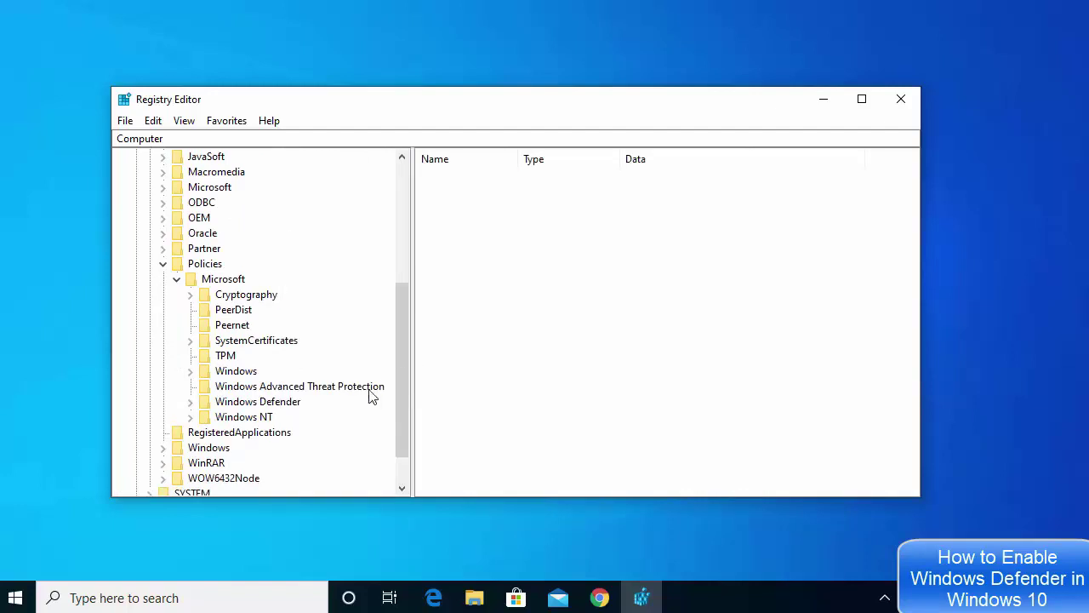
{"action": "left_click", "coordinate": [247, 407]}
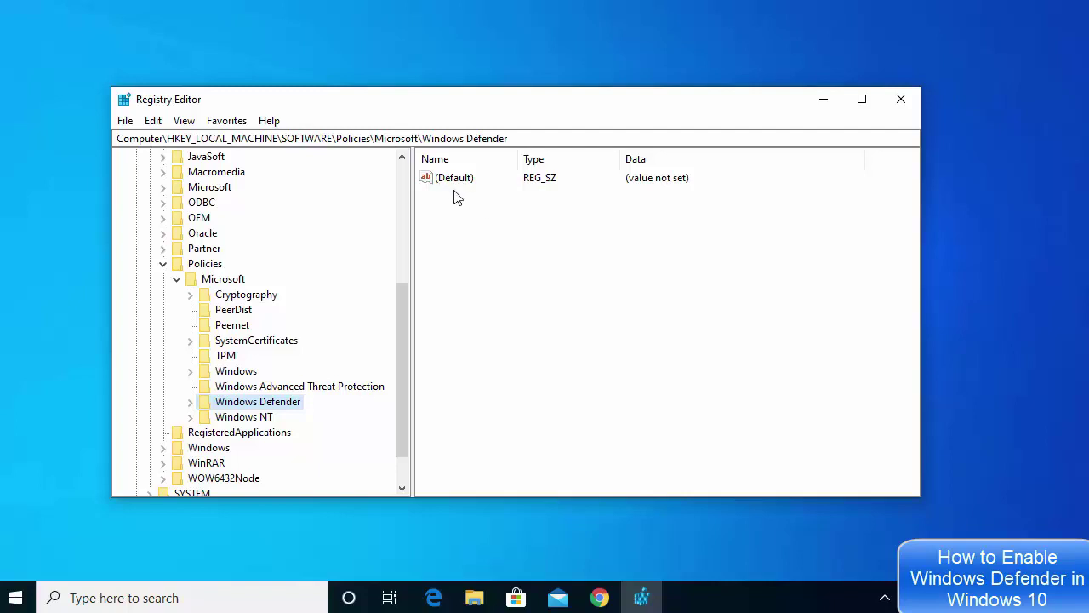
{"action": "left_click", "coordinate": [472, 350]}
{"action": "double_click", "coordinate": [247, 405]}
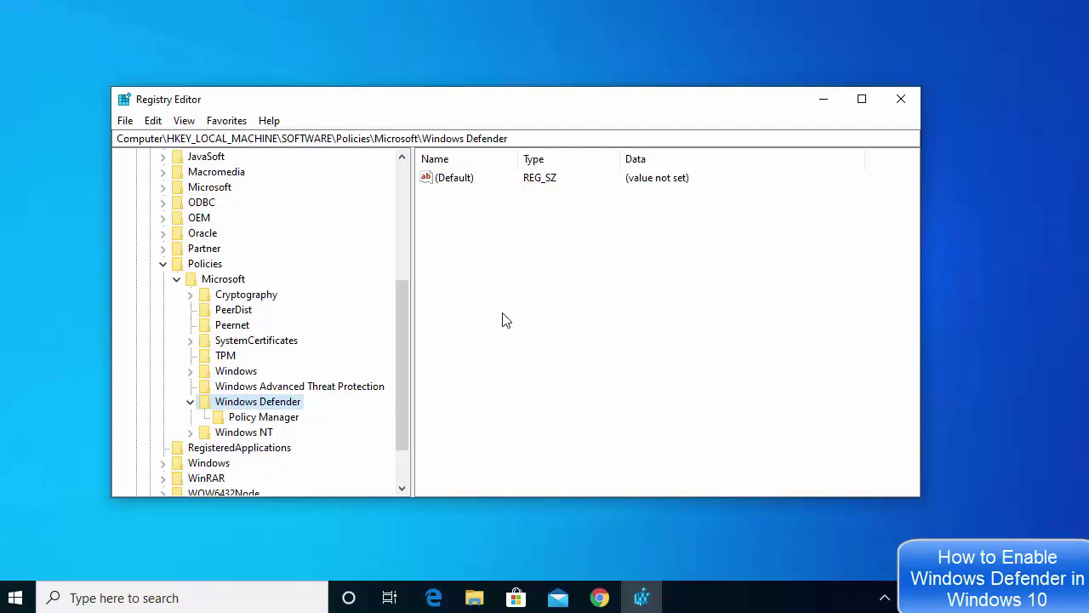
Create a DWORD (32-bit) value named DisableAntiSpyware in the Windows Defender key
{"action": "left_click", "coordinate": [488, 241]}
{"action": "right_click", "coordinate": [503, 237]}
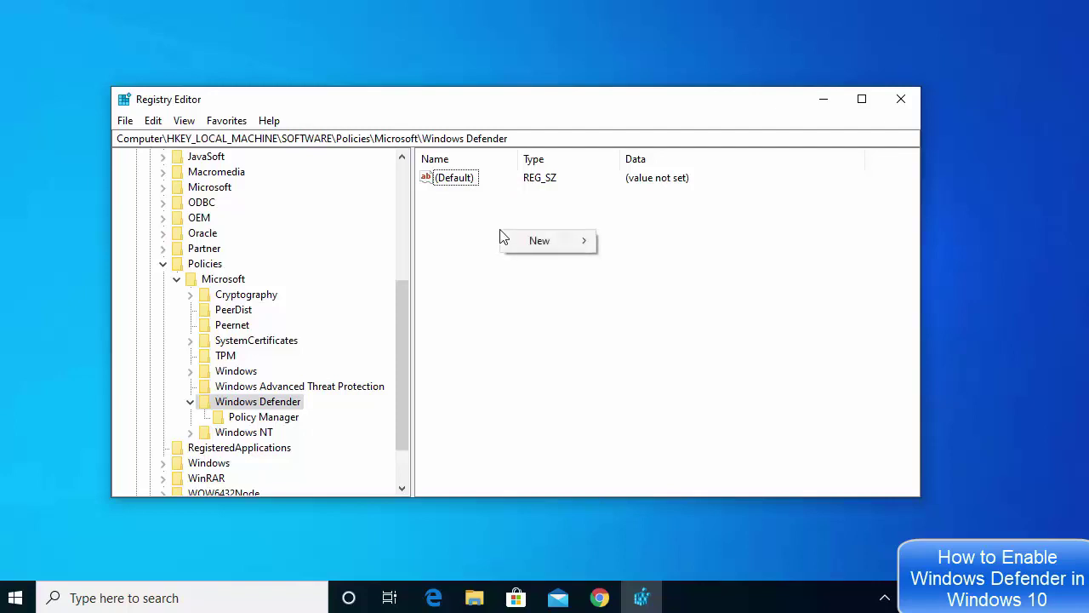
{"action": "mouse_move", "coordinate": [527, 241]}
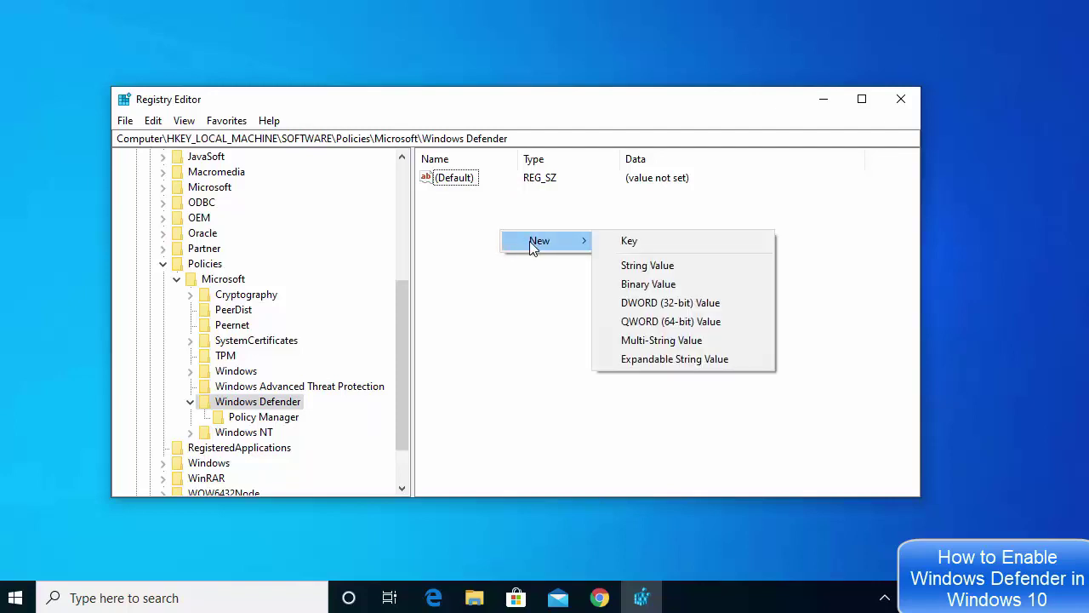
{"action": "left_click", "coordinate": [633, 311]}
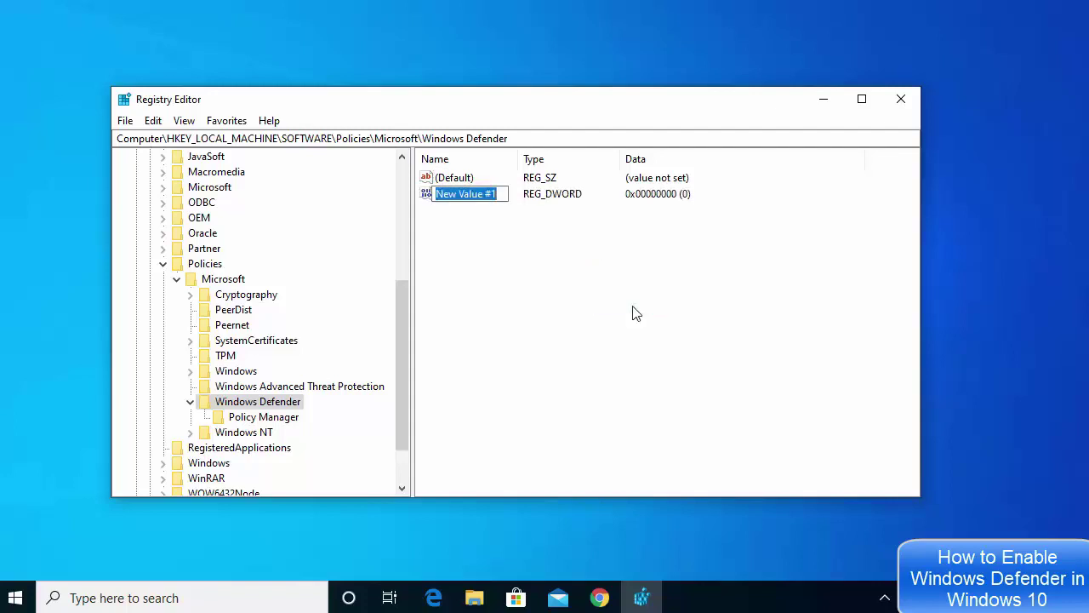
{"action": "type", "text": "DisableAntiSpyware"}
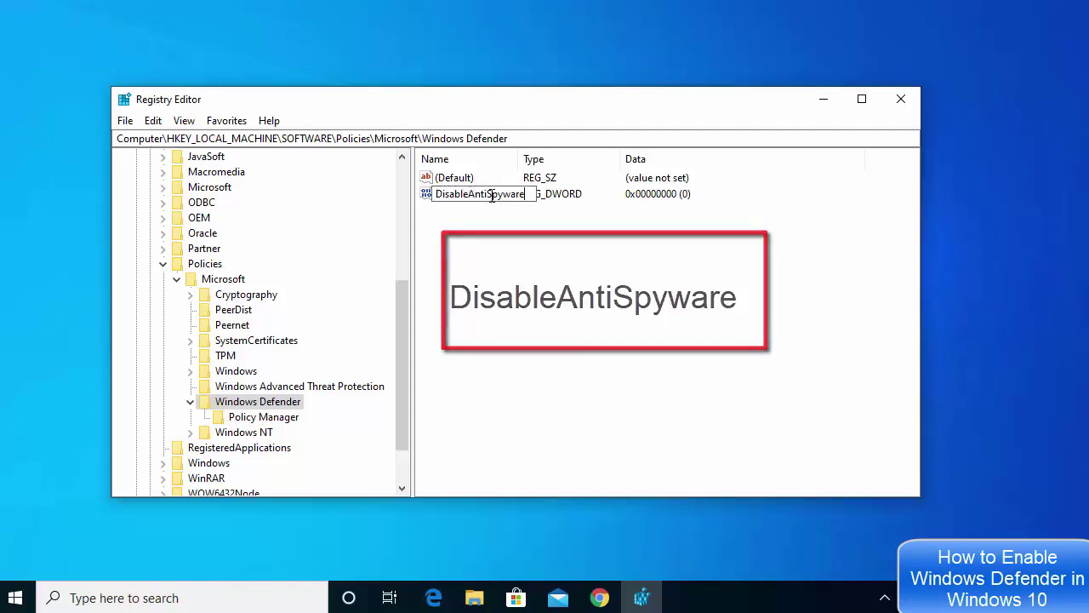
{"action": "key", "text": "Return"}
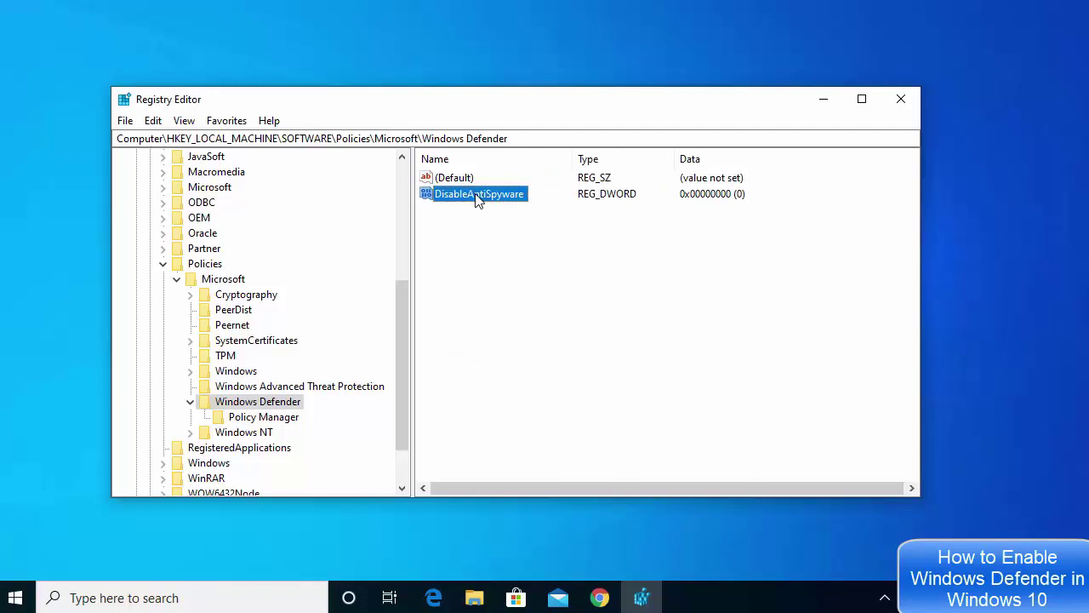
Set the value data of DisableAntiSpyware to 1, reopen and reconfirm that value, and close Registry Editor
{"action": "double_click", "coordinate": [476, 198]}
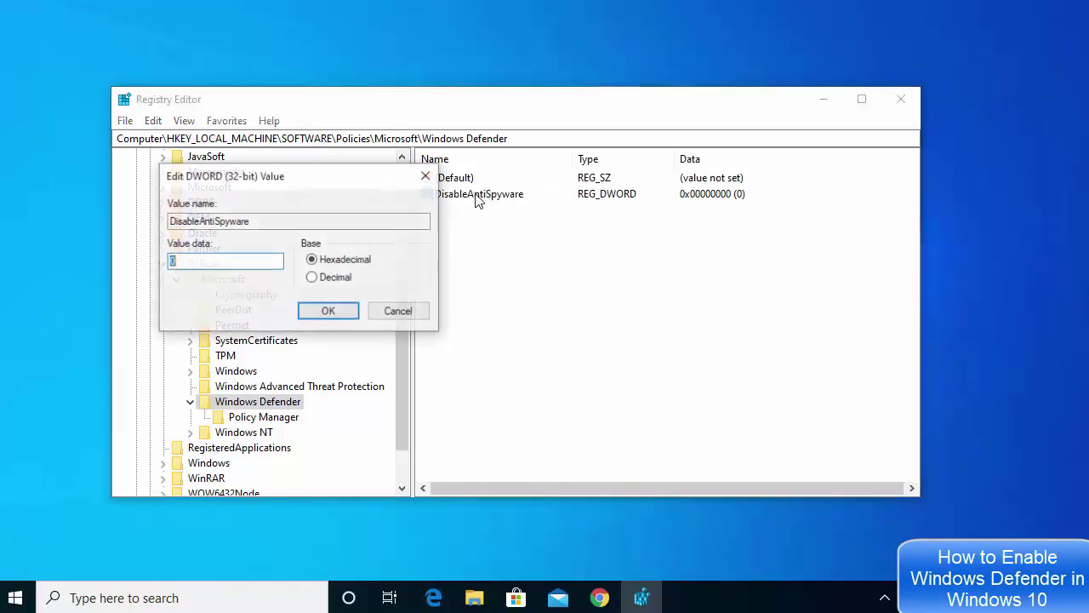
{"action": "left_click_drag", "start_coordinate": [283, 187], "coordinate": [745, 181]}
{"action": "left_click", "coordinate": [639, 256]}
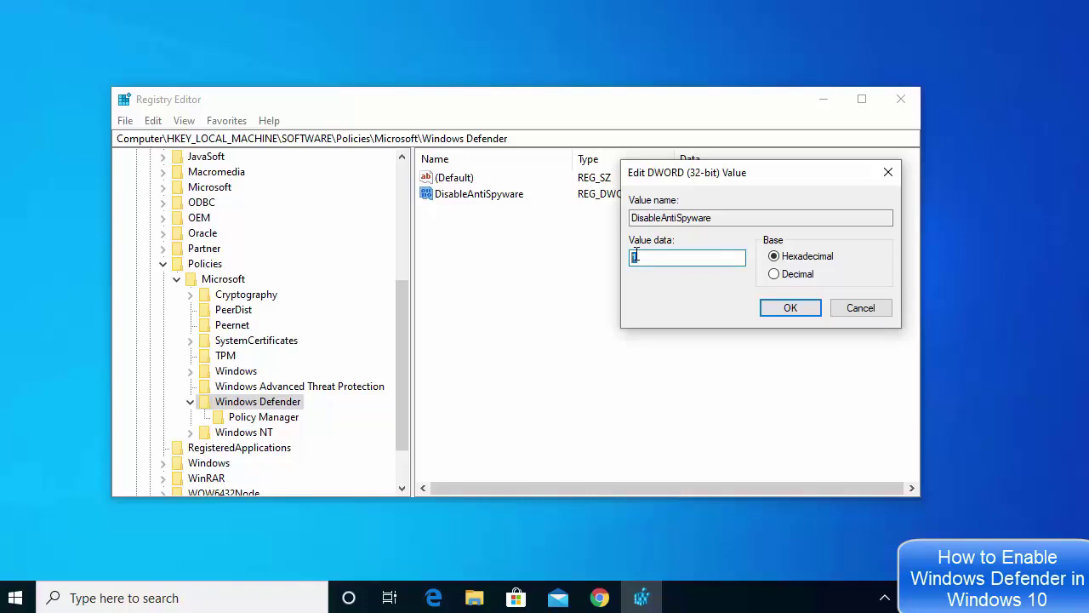
{"action": "left_click", "coordinate": [777, 311]}
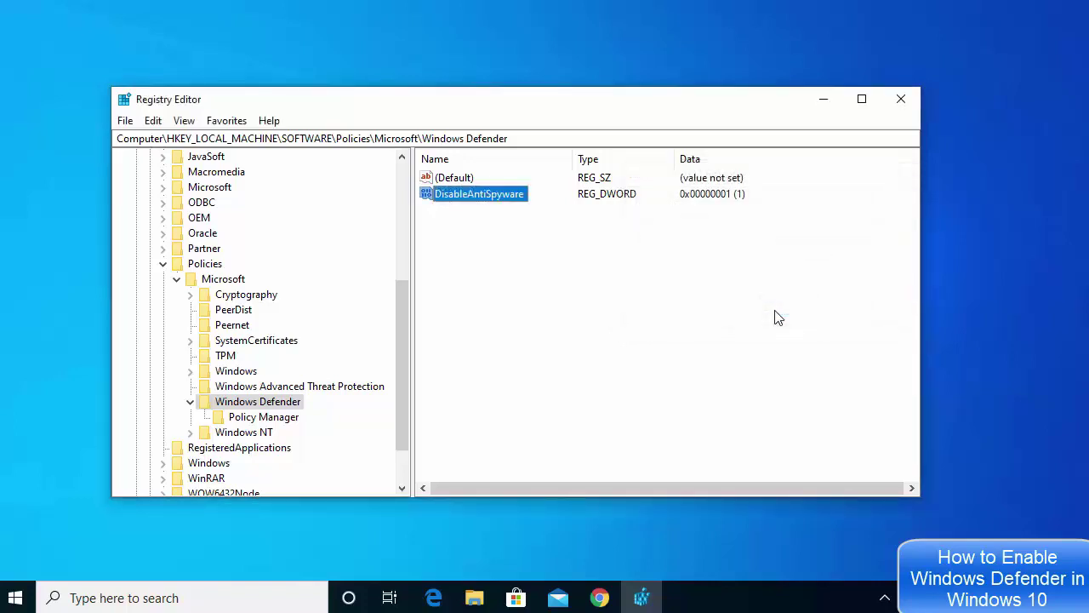
{"action": "left_click", "coordinate": [457, 213]}
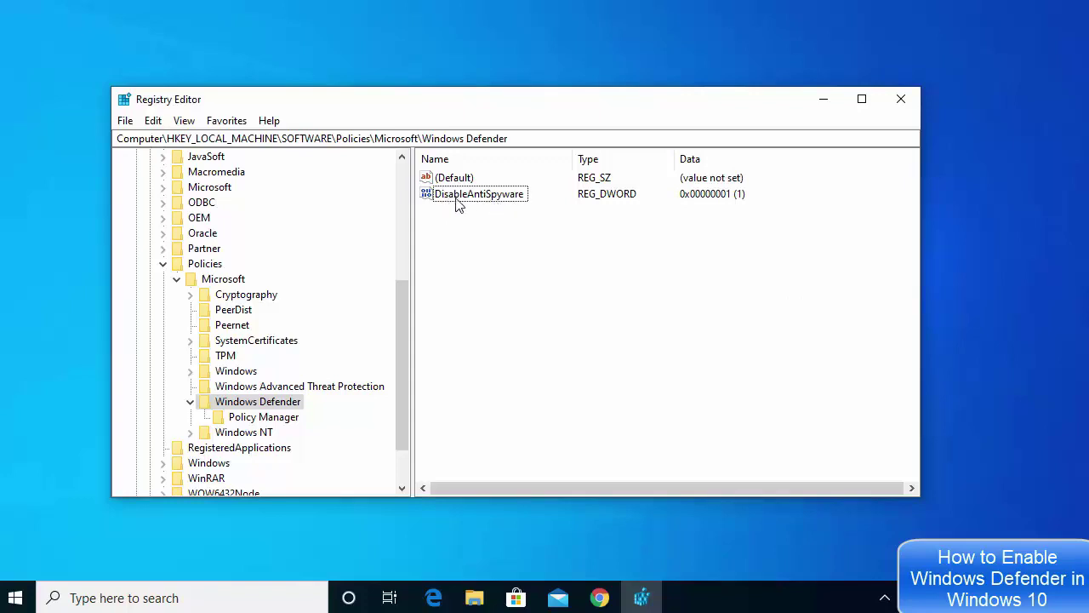
{"action": "double_click", "coordinate": [479, 198]}
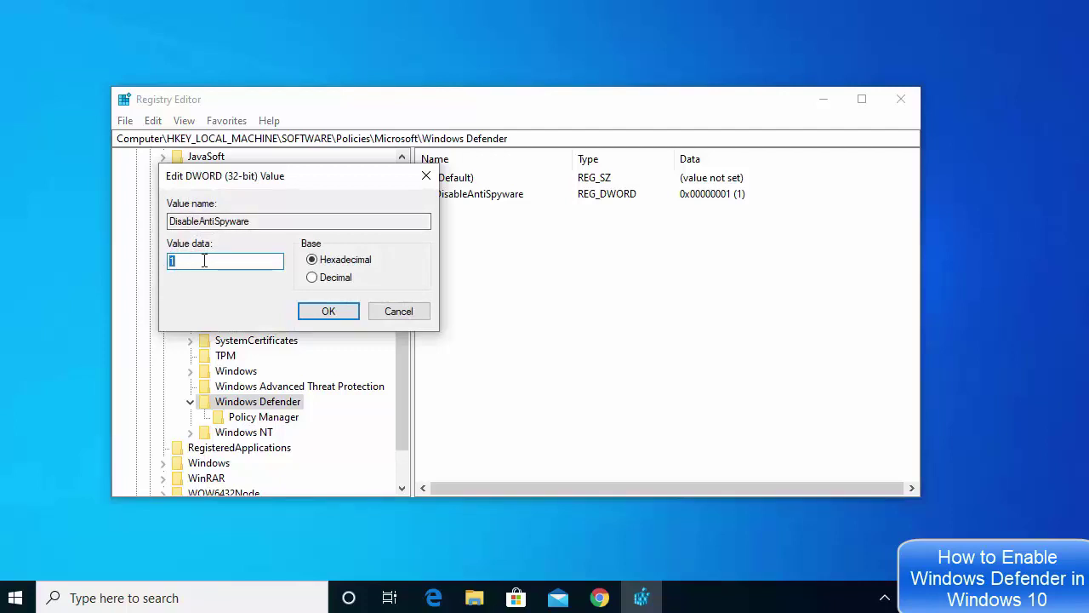
{"action": "left_click", "coordinate": [322, 314]}
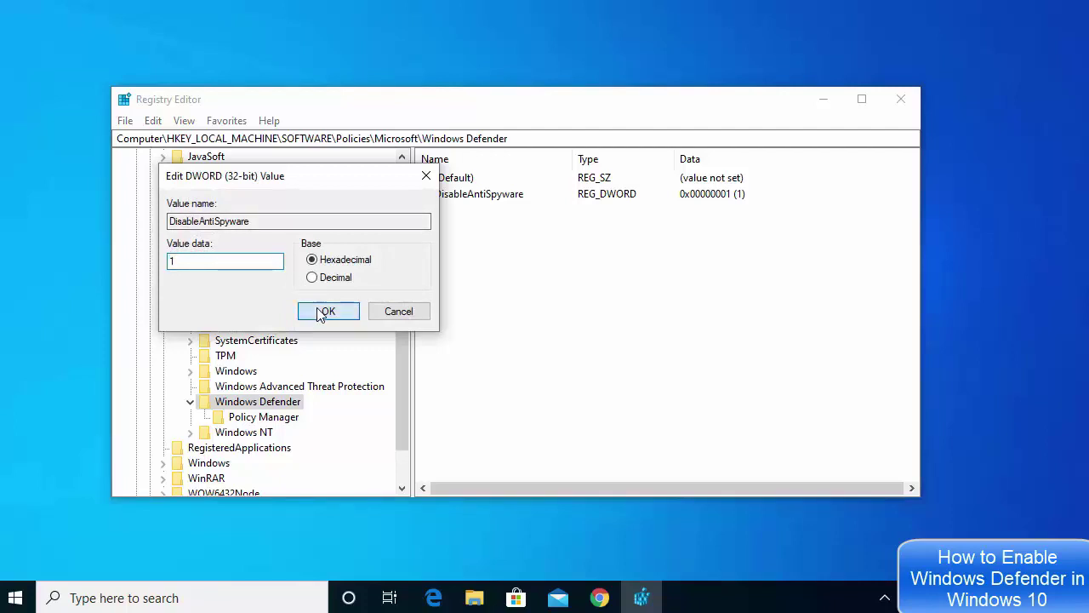
{"action": "left_click", "coordinate": [906, 104]}
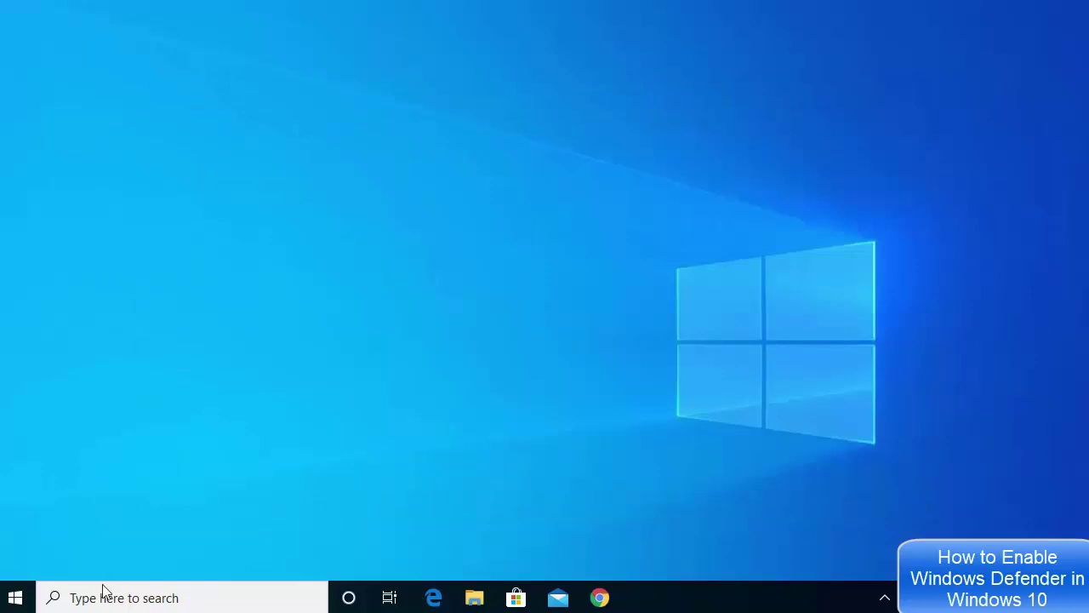
Restart the computer
{"action": "left_click", "coordinate": [20, 598]}
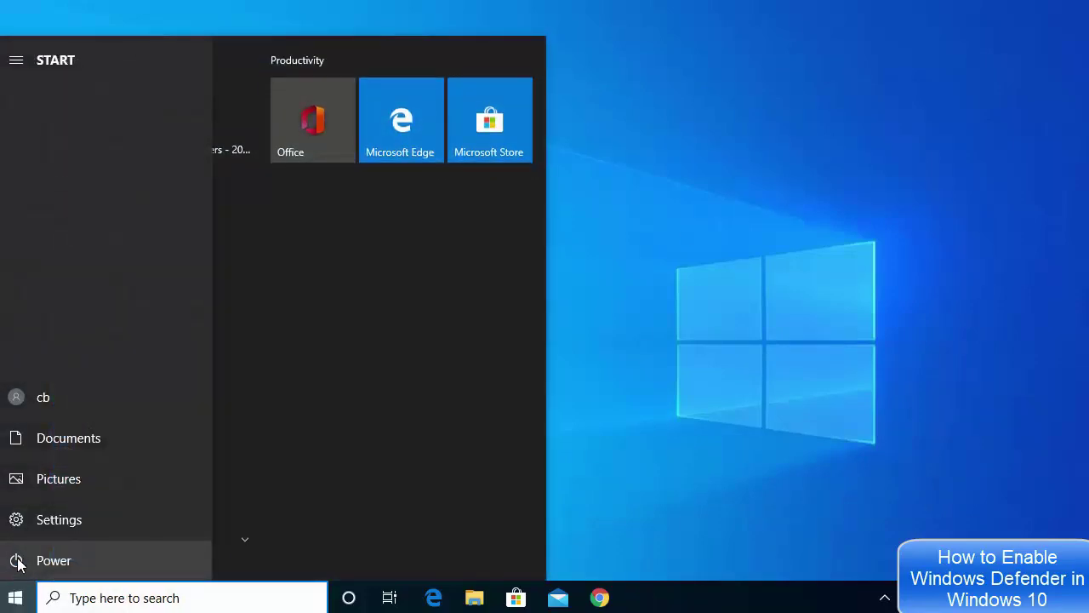
{"action": "left_click", "coordinate": [19, 561]}
{"action": "left_click", "coordinate": [37, 524]}
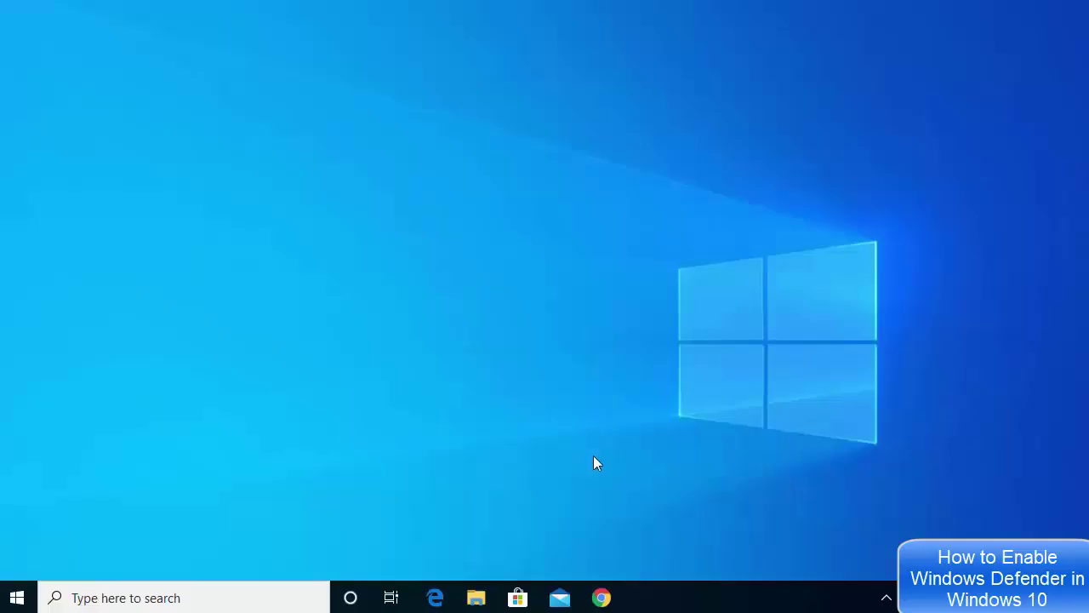
In the Update & Security settings, open Virus & threat protection under Windows Security and go to its manageable protection settings
{"action": "left_click", "coordinate": [23, 601]}
{"action": "mouse_move", "coordinate": [17, 519]}
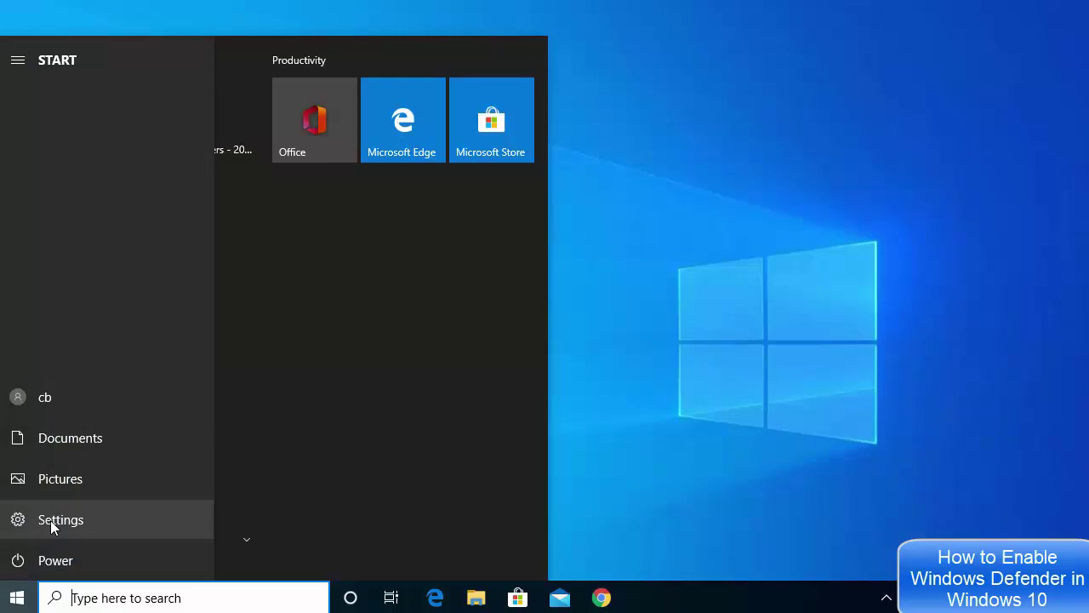
{"action": "left_click", "coordinate": [48, 521]}
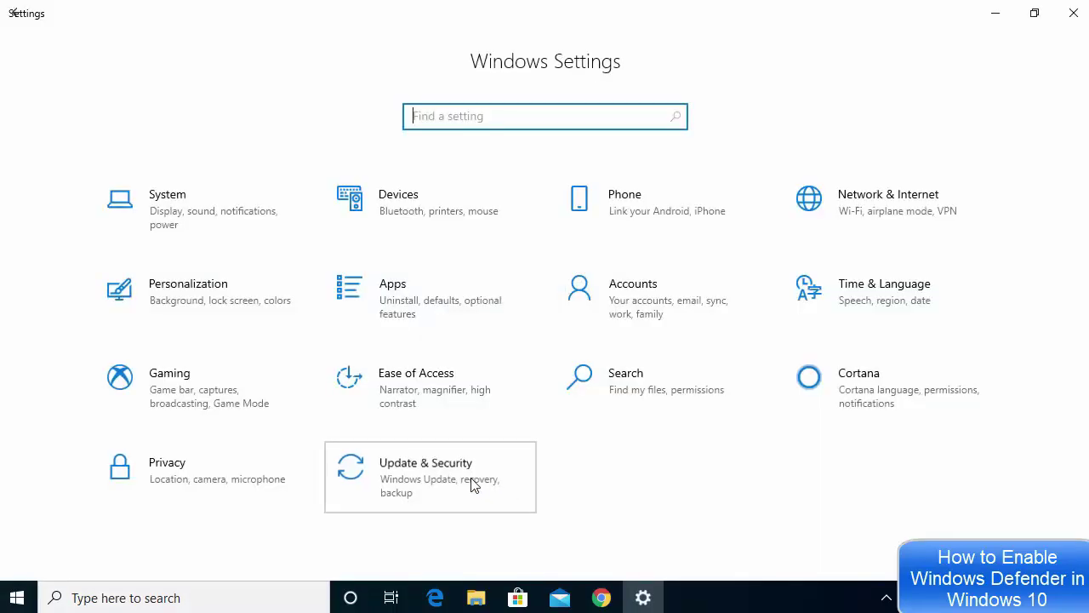
{"action": "left_click", "coordinate": [474, 485]}
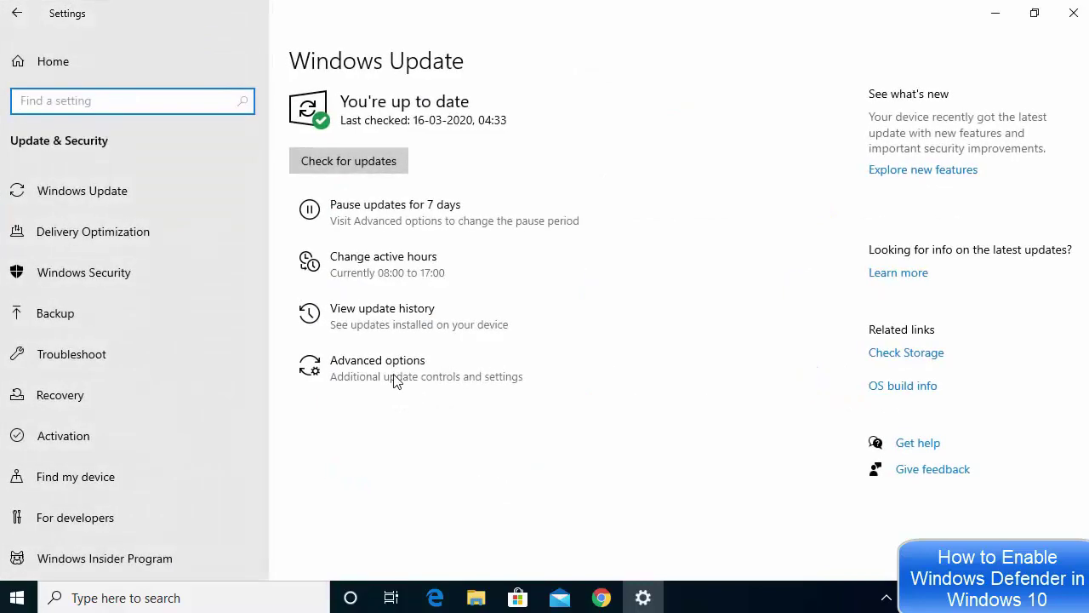
{"action": "left_click", "coordinate": [136, 276]}
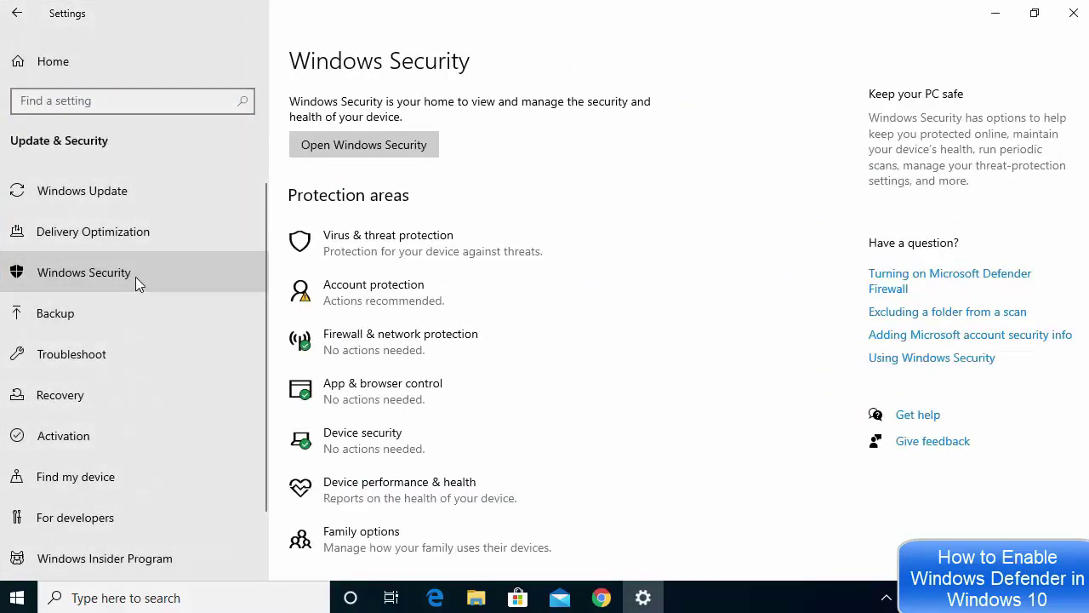
{"action": "left_click", "coordinate": [369, 250]}
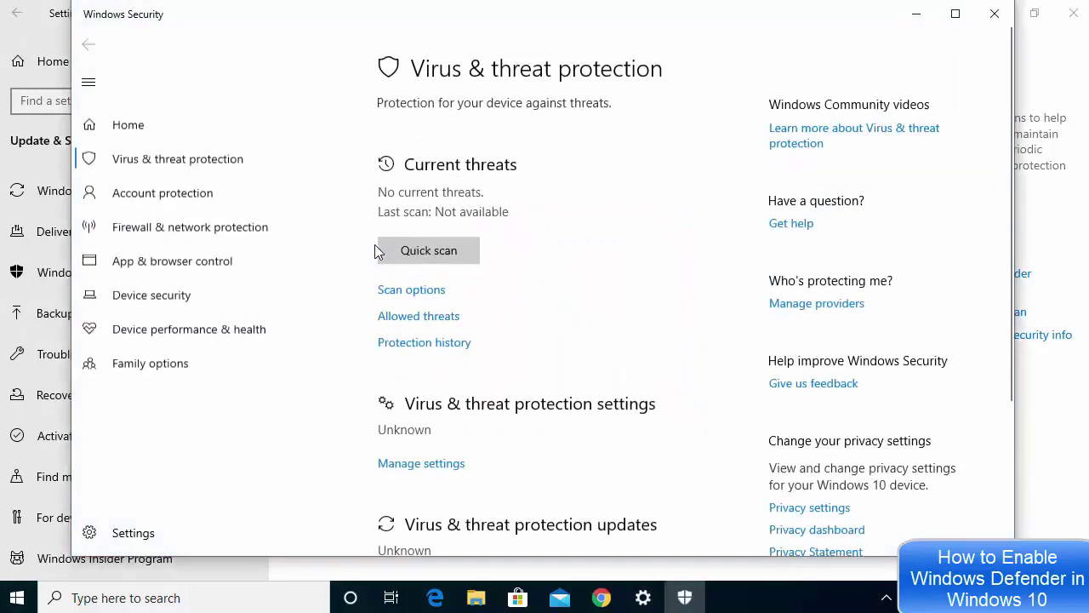
{"action": "scroll", "coordinate": [573, 323], "scroll_direction": "down", "scroll_amount": 2}
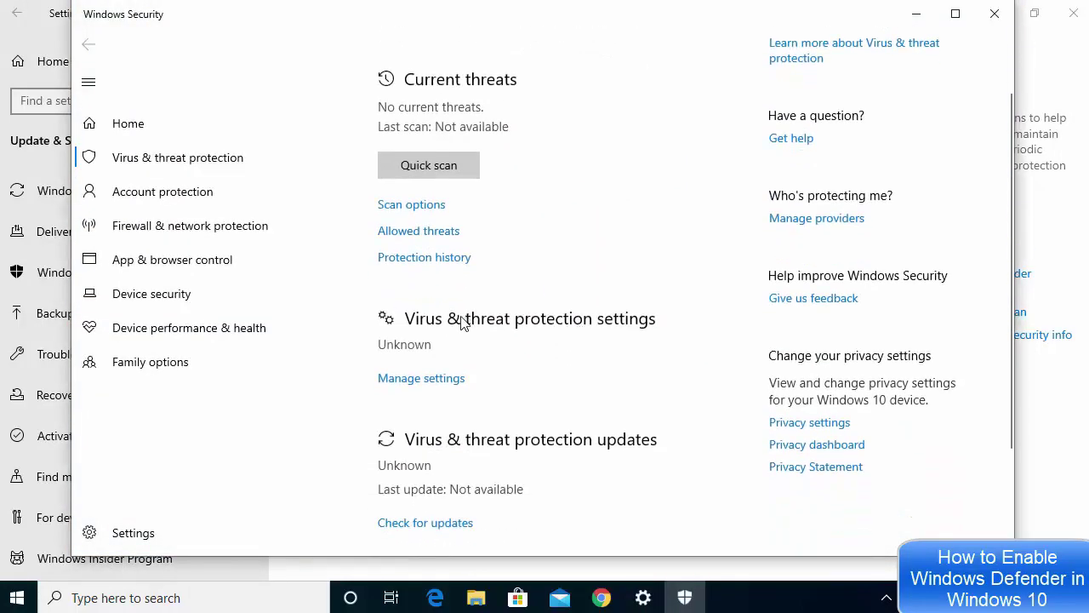
{"action": "left_click", "coordinate": [401, 380]}
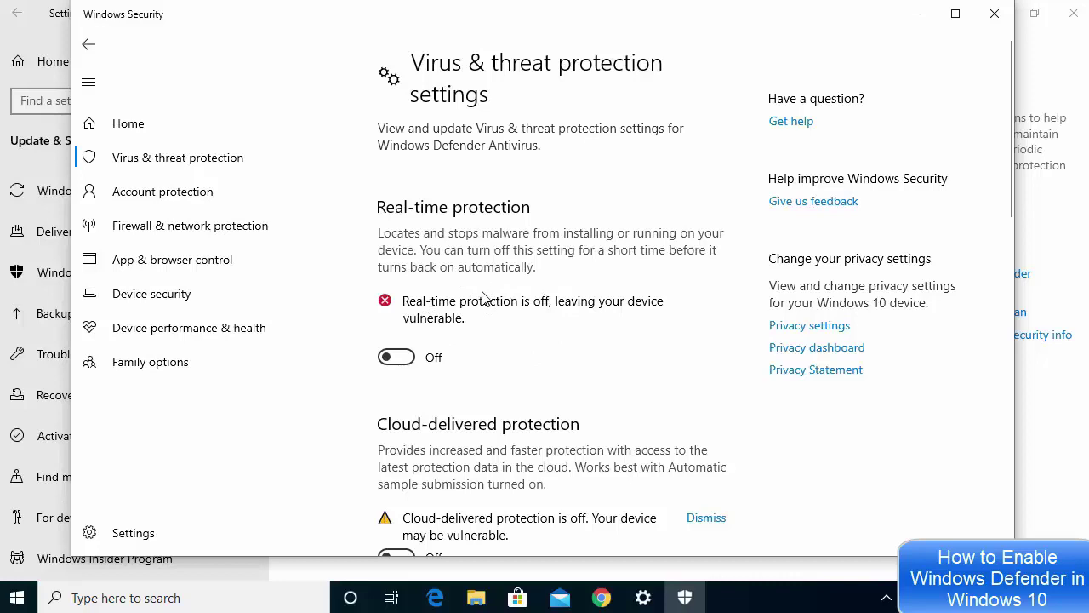
Try repeatedly to turn on real-time protection, allowing the change, and close the Windows Security and Settings windows
{"action": "left_click", "coordinate": [411, 358]}
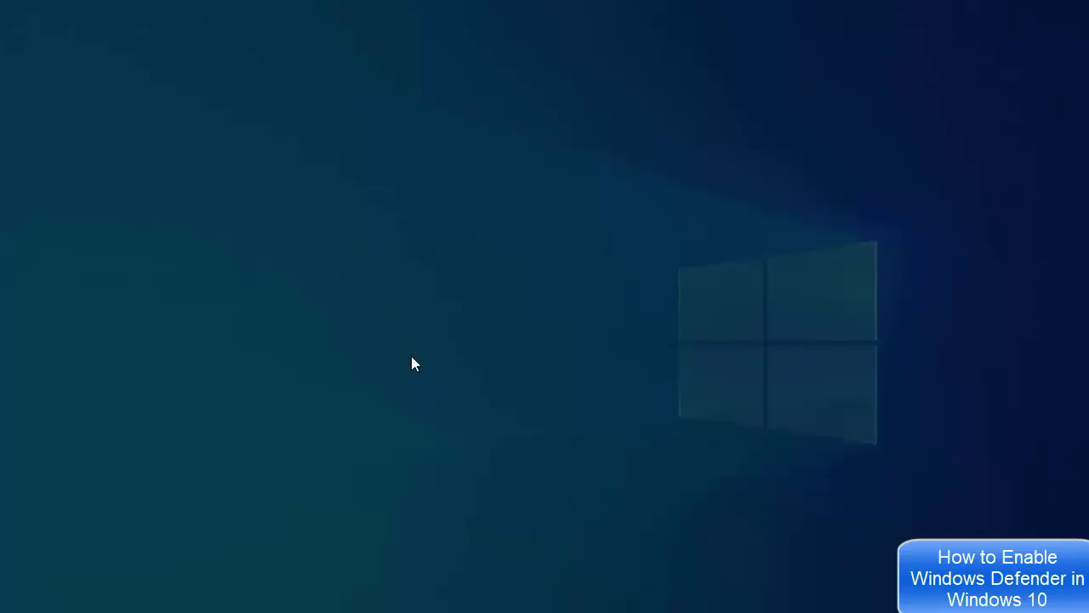
{"action": "left_click", "coordinate": [461, 405]}
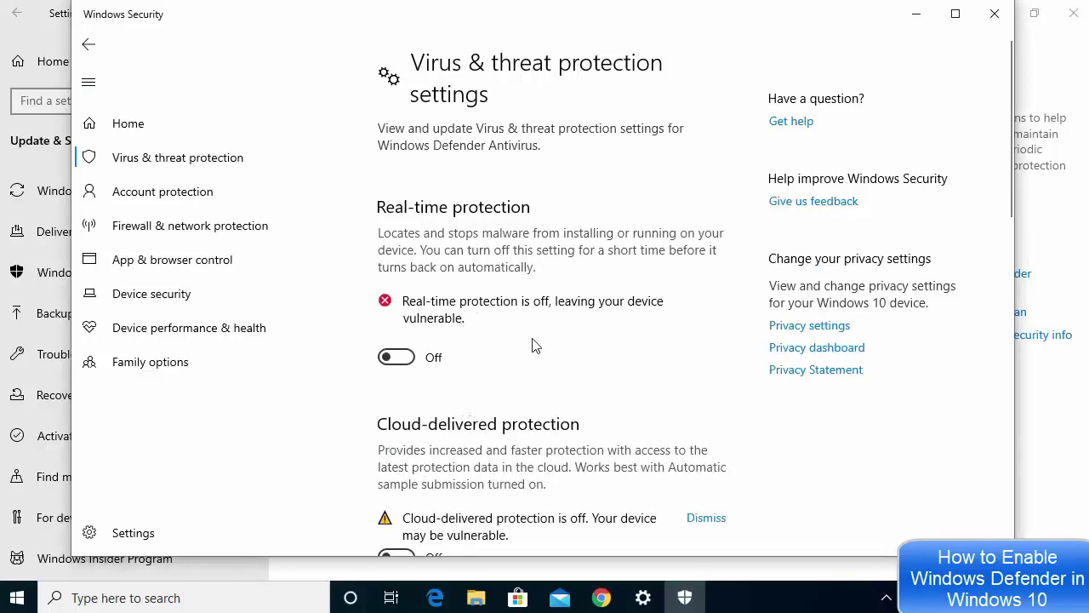
{"action": "left_click", "coordinate": [409, 356]}
{"action": "left_click", "coordinate": [409, 356]}
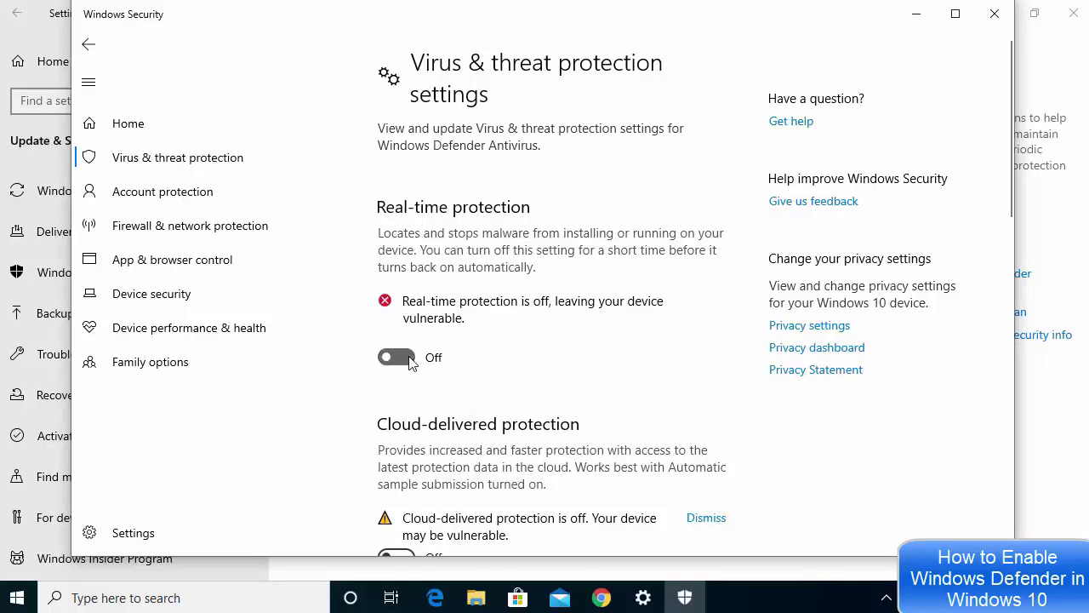
{"action": "left_click", "coordinate": [409, 356]}
{"action": "left_click", "coordinate": [409, 357]}
{"action": "left_click", "coordinate": [409, 357]}
{"action": "left_click", "coordinate": [410, 357]}
{"action": "left_click", "coordinate": [409, 357]}
{"action": "left_click", "coordinate": [409, 356]}
{"action": "left_click", "coordinate": [409, 356]}
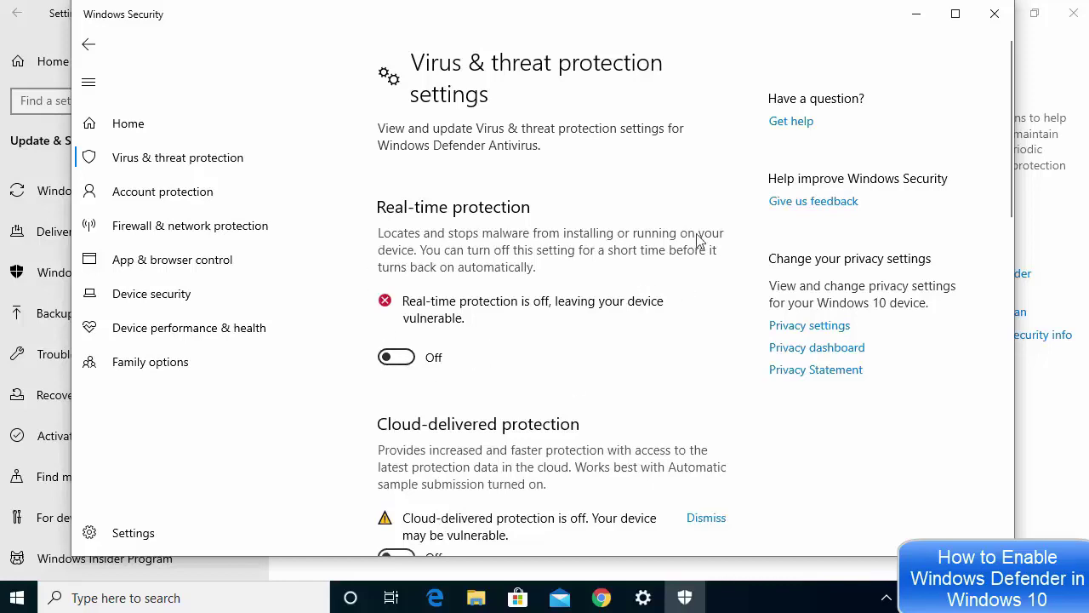
{"action": "left_click", "coordinate": [994, 14]}
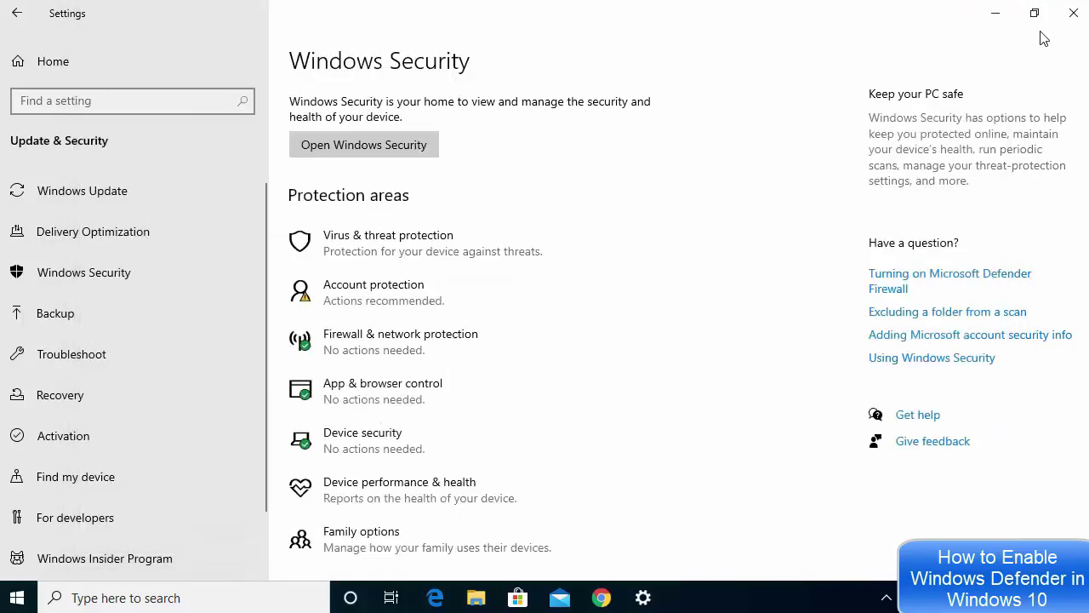
{"action": "left_click", "coordinate": [1072, 15]}
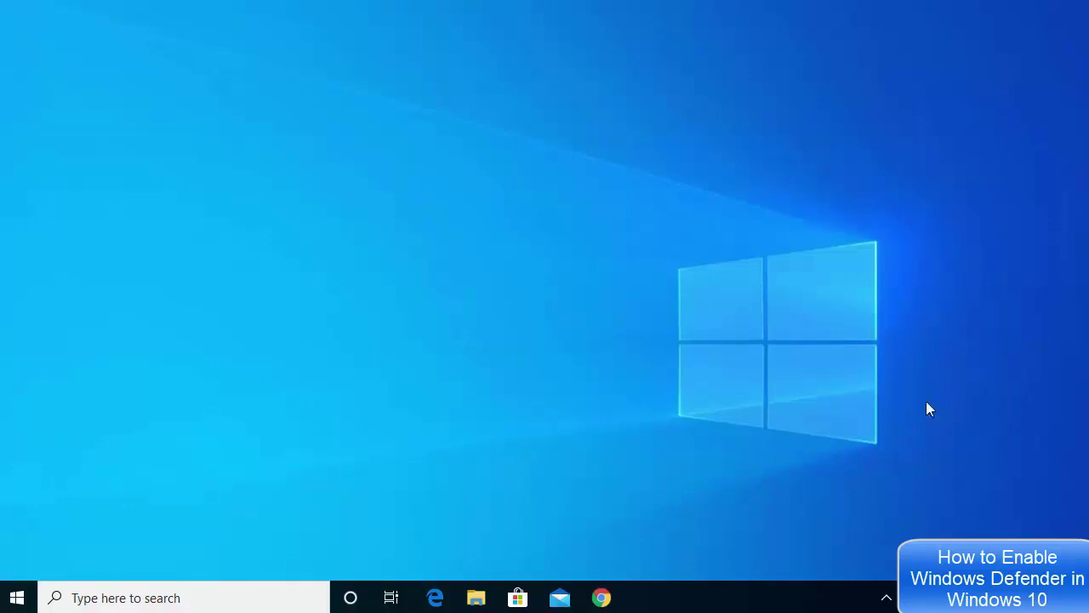
Search Windows for regedit and open Registry Editor, allowing it to make changes to the device
{"action": "left_click", "coordinate": [197, 592]}
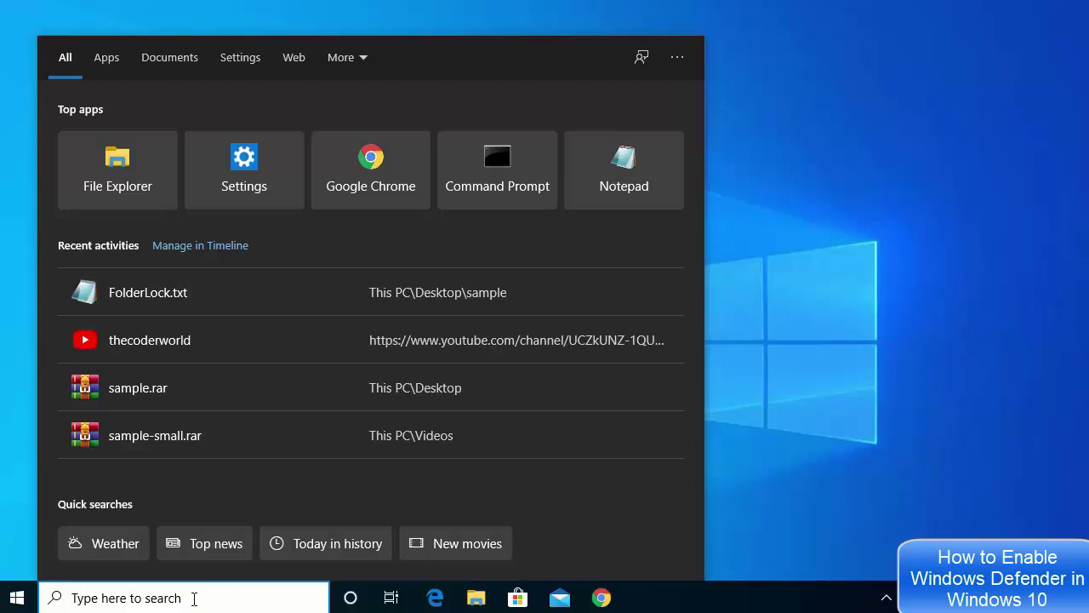
{"action": "left_click", "coordinate": [195, 596]}
{"action": "left_click", "coordinate": [195, 595]}
{"action": "type", "text": "re"}
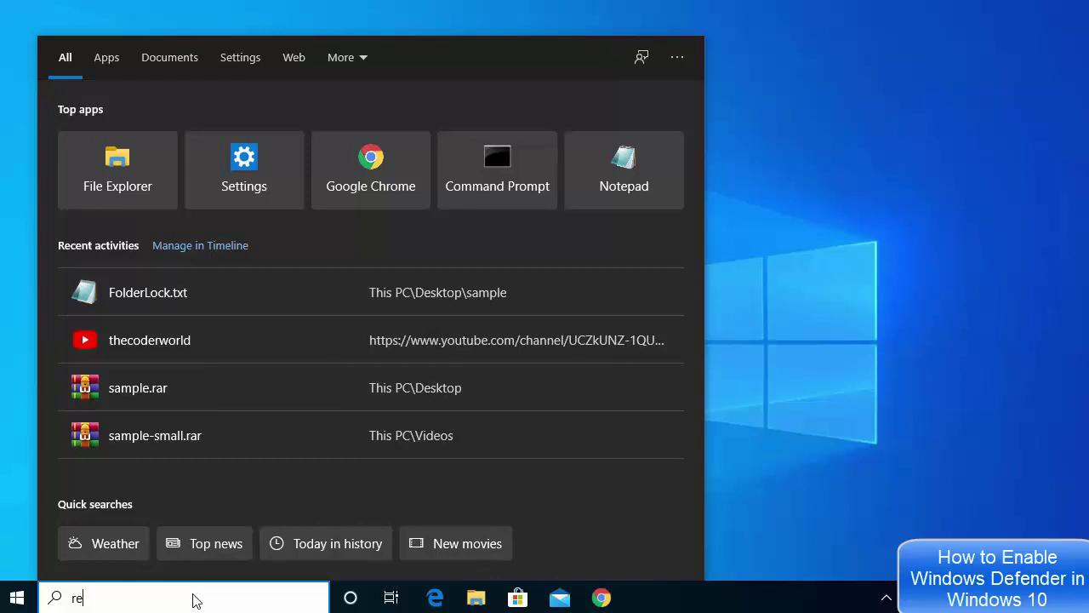
{"action": "type", "text": "gedt"}
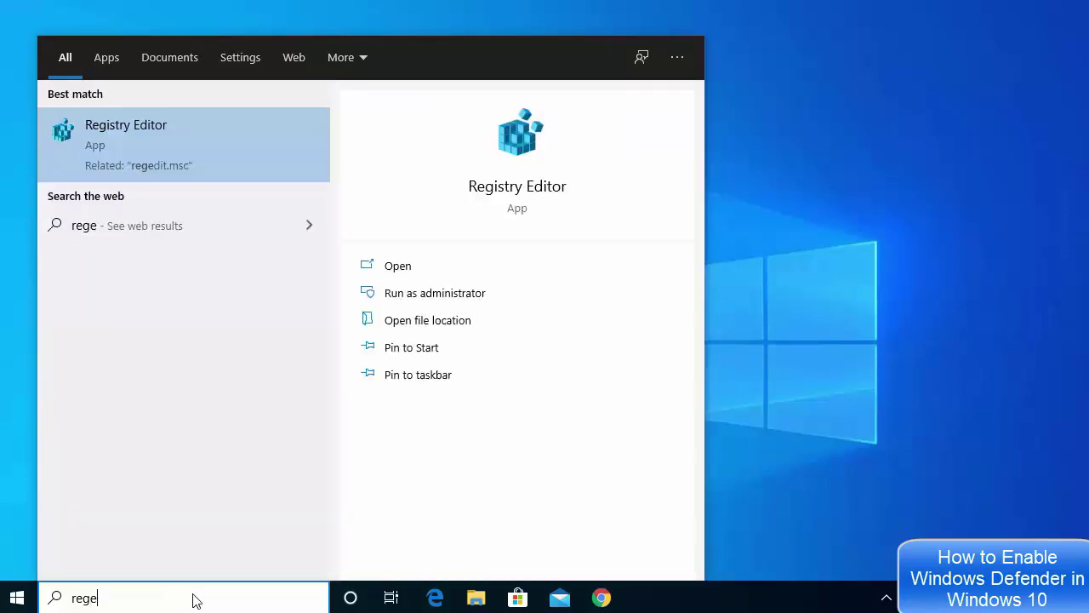
{"action": "left_click", "coordinate": [135, 130]}
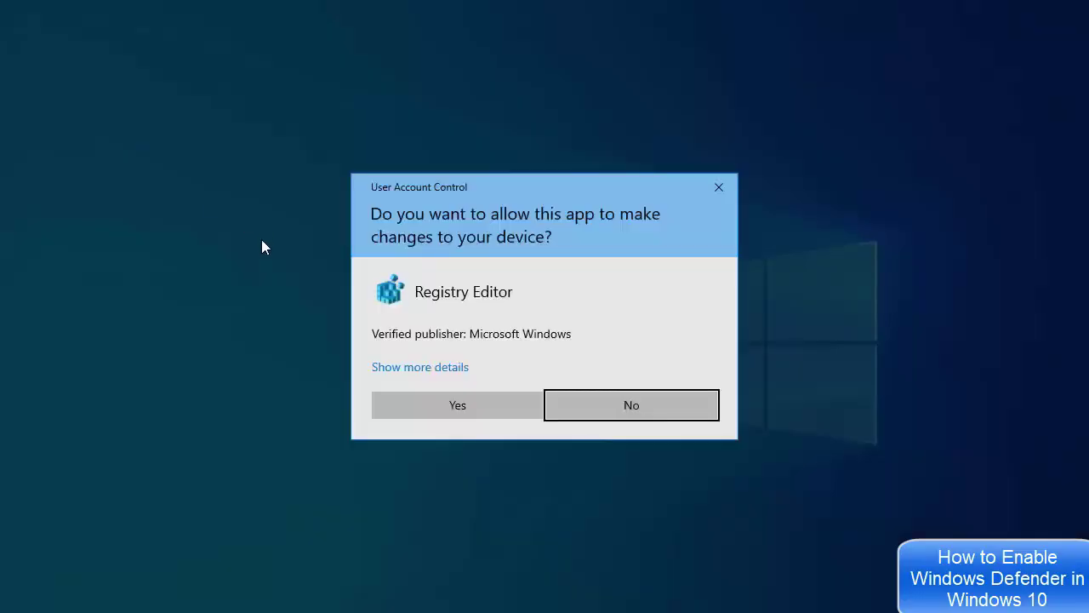
{"action": "left_click", "coordinate": [427, 402]}
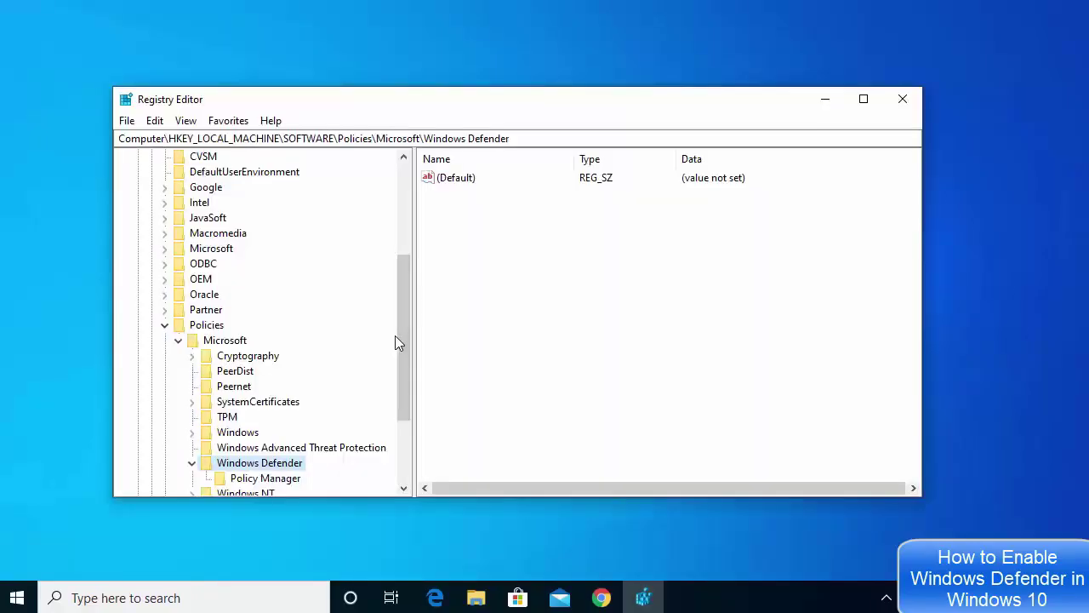
Create a DWORD (32-bit) value named DisableAntiSpyware in the Policies\Microsoft\Windows Defender key and confirm its value data as 0
{"action": "left_click_drag", "start_coordinate": [400, 333], "coordinate": [400, 213]}
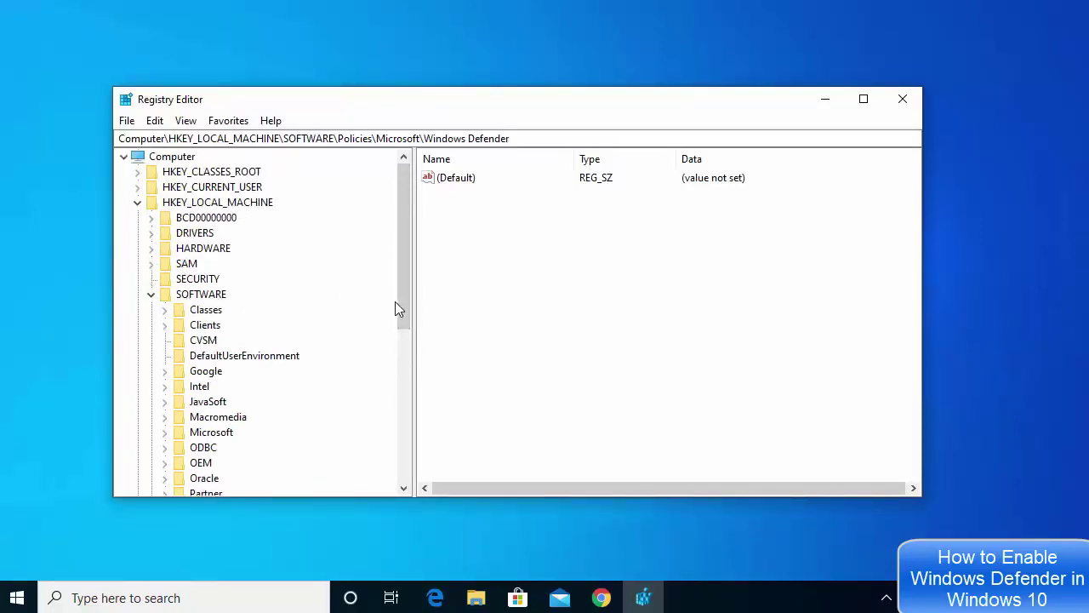
{"action": "left_click_drag", "start_coordinate": [400, 305], "coordinate": [401, 400]}
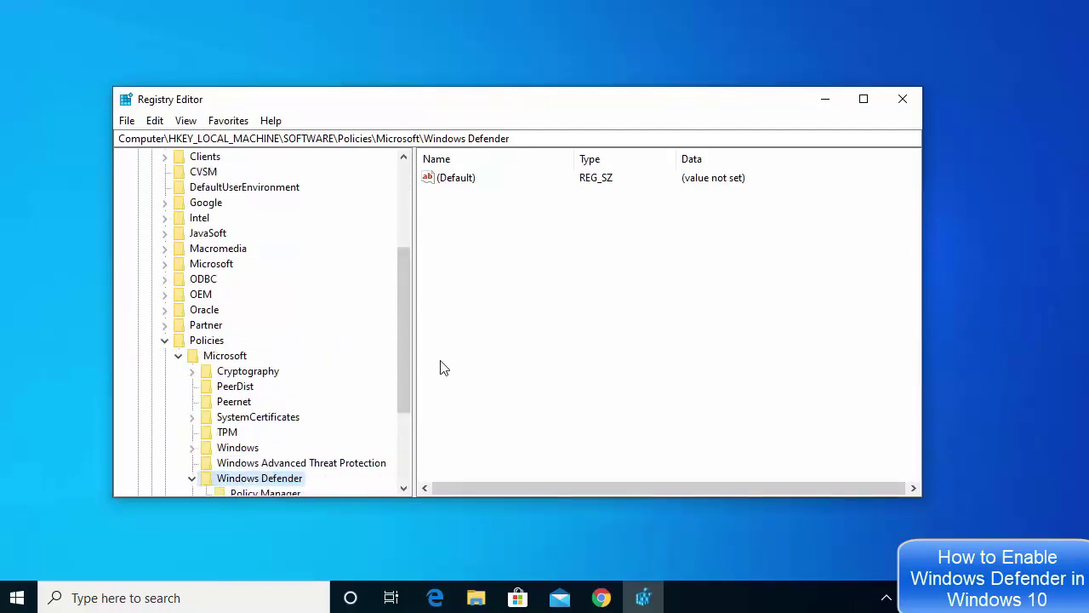
{"action": "left_click_drag", "start_coordinate": [405, 379], "coordinate": [401, 447]}
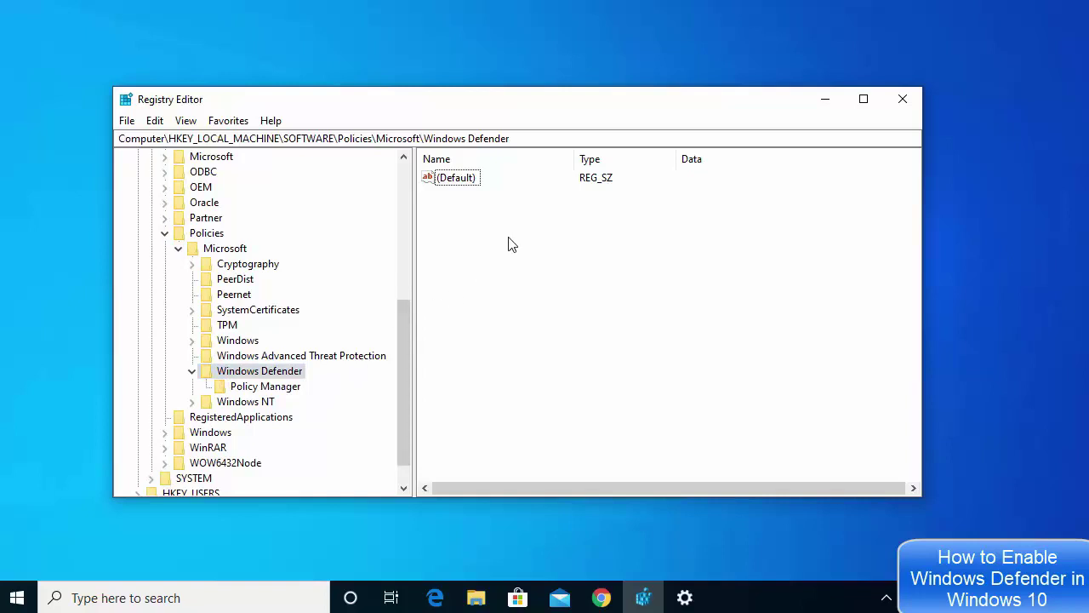
{"action": "right_click", "coordinate": [512, 244]}
{"action": "mouse_move", "coordinate": [558, 250]}
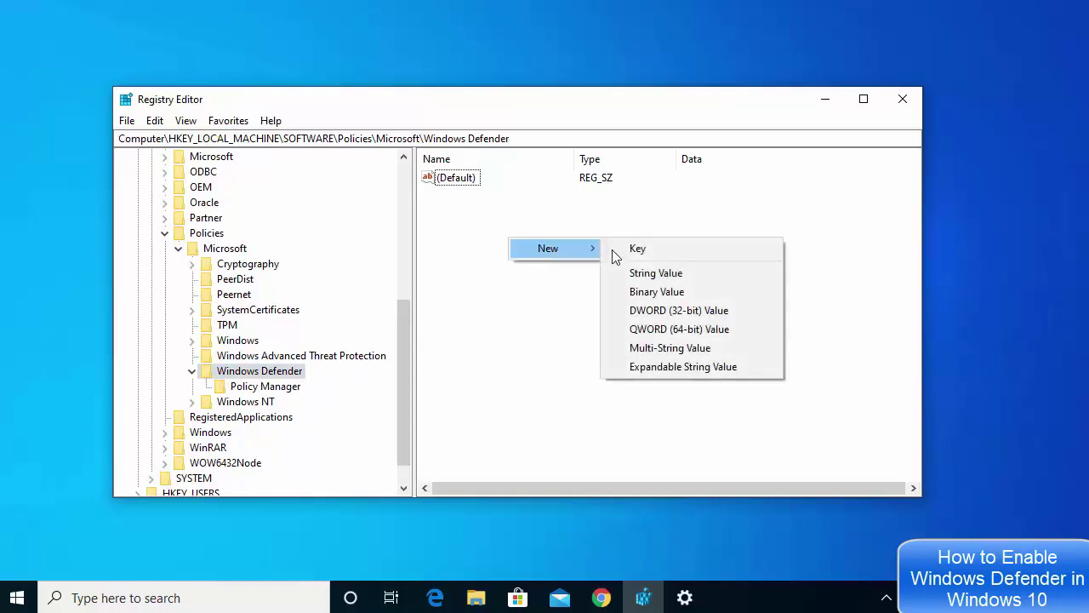
{"action": "left_click", "coordinate": [664, 317]}
{"action": "type", "text": "DisableAntiSpyware"}
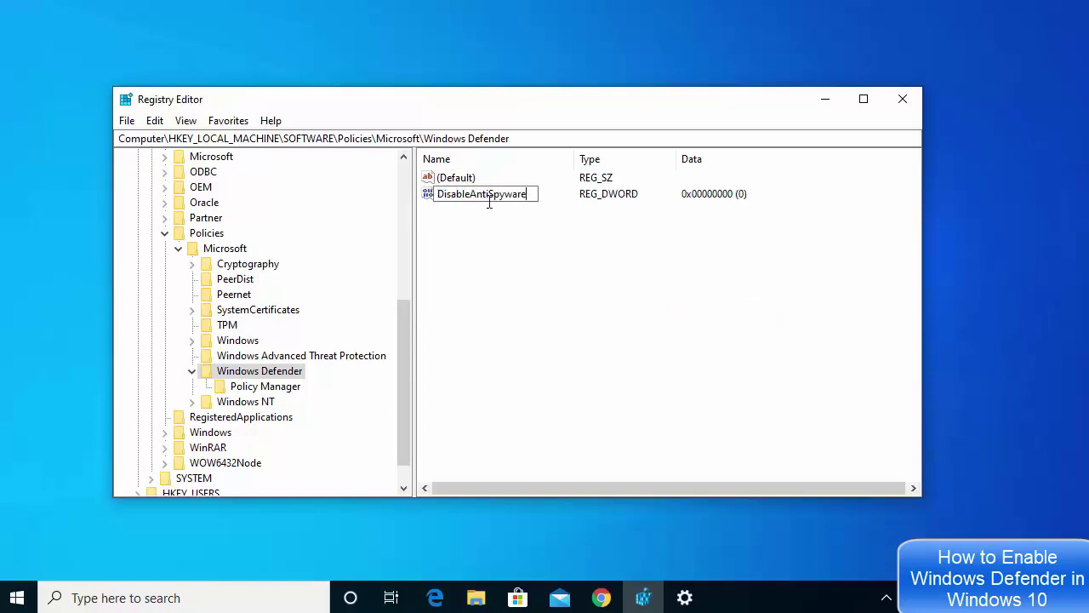
{"action": "key", "text": "Return"}
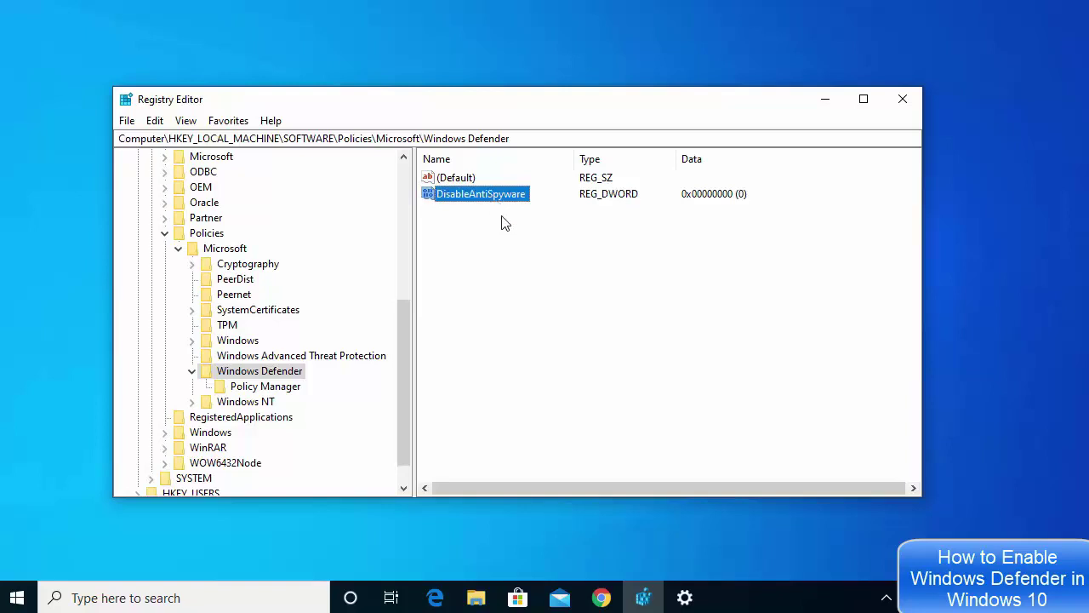
{"action": "double_click", "coordinate": [505, 193]}
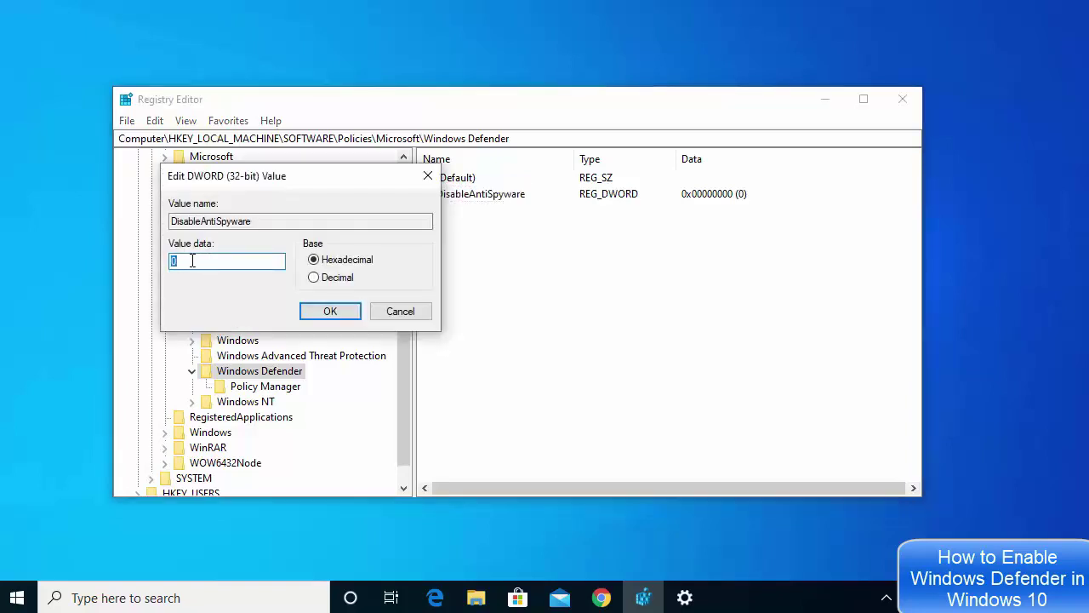
{"action": "left_click", "coordinate": [331, 312]}
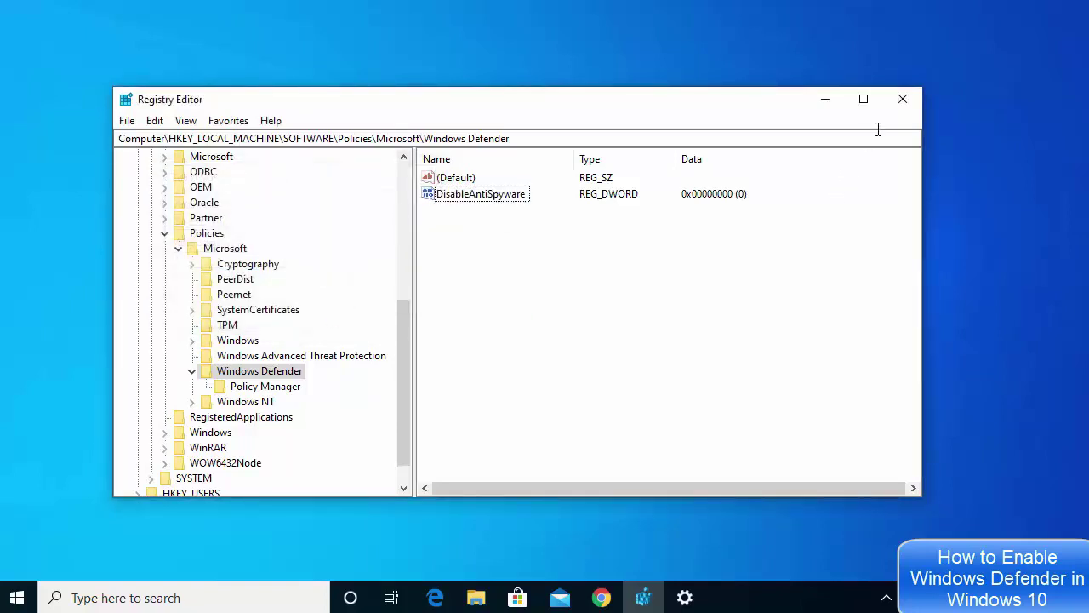
Close Registry Editor and check the real-time protection state in the Virus & threat protection settings, leaving no Windows Security or Settings window open
{"action": "left_click", "coordinate": [902, 99]}
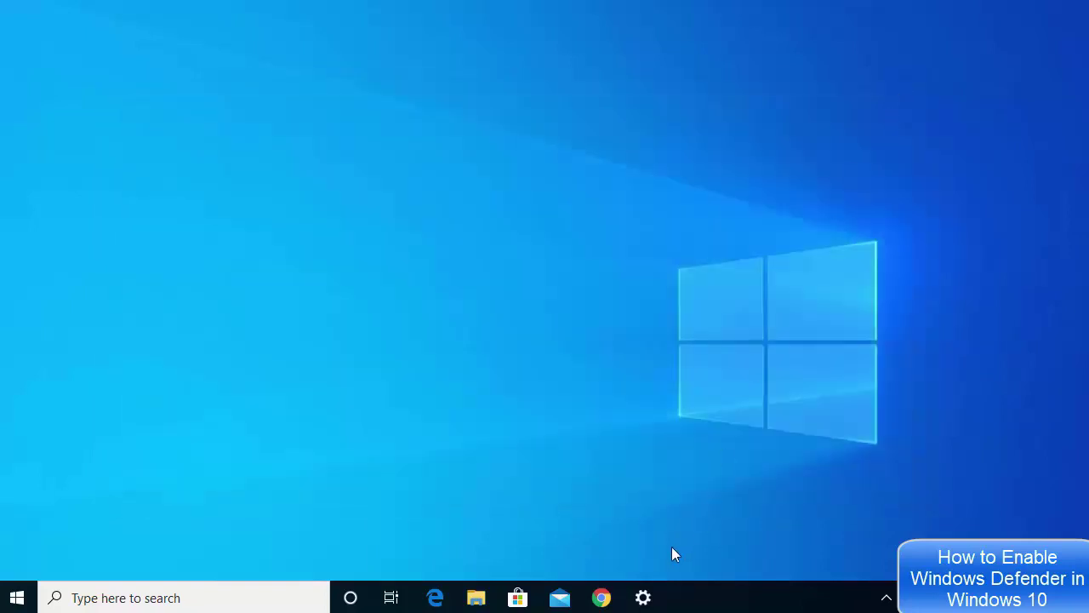
{"action": "left_click", "coordinate": [643, 598]}
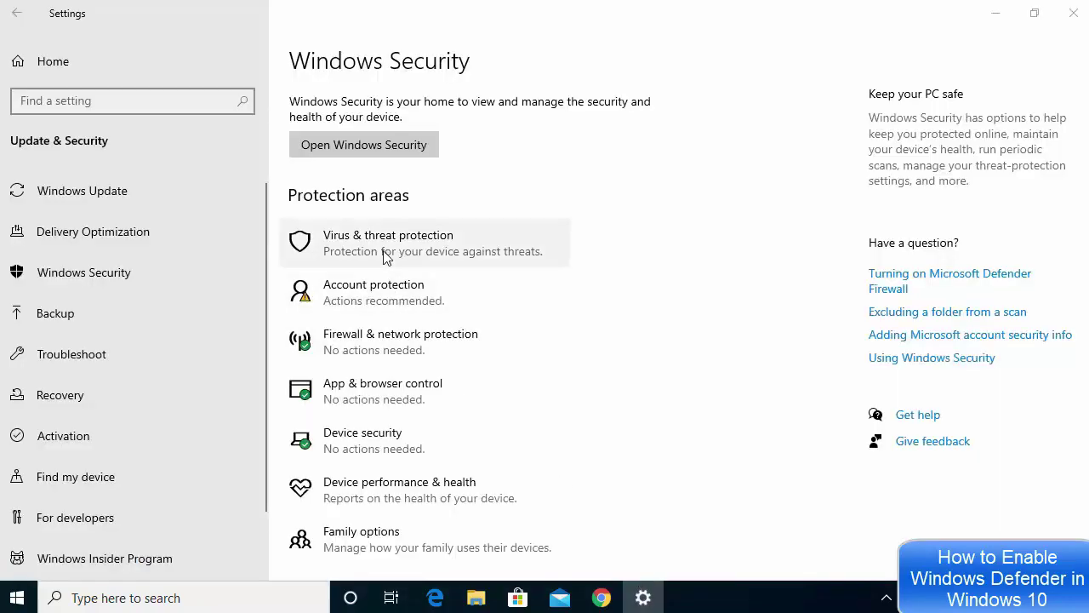
{"action": "left_click", "coordinate": [387, 247]}
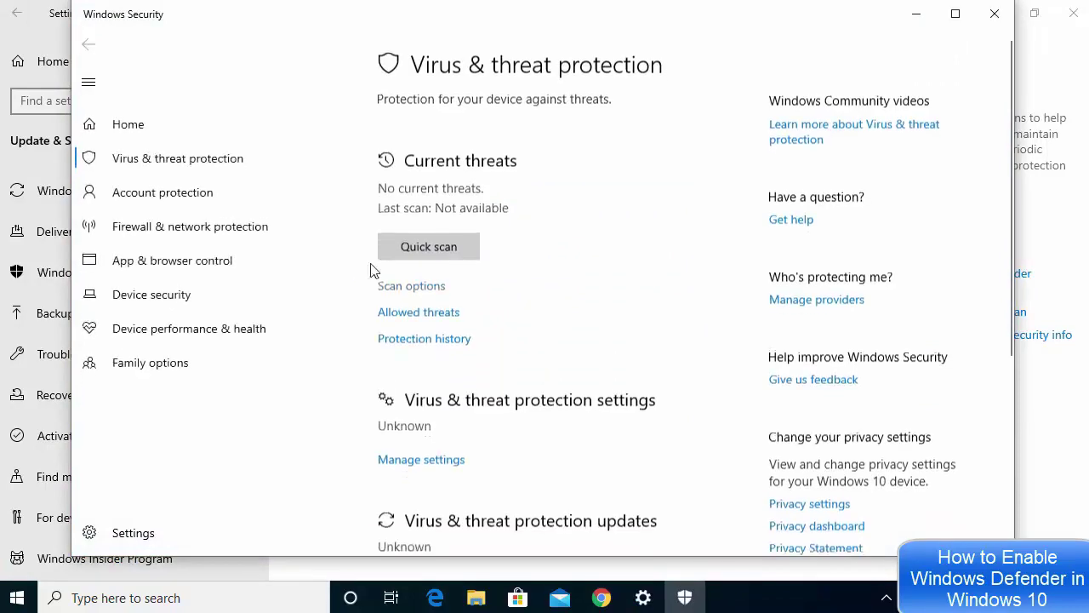
{"action": "left_click", "coordinate": [449, 459]}
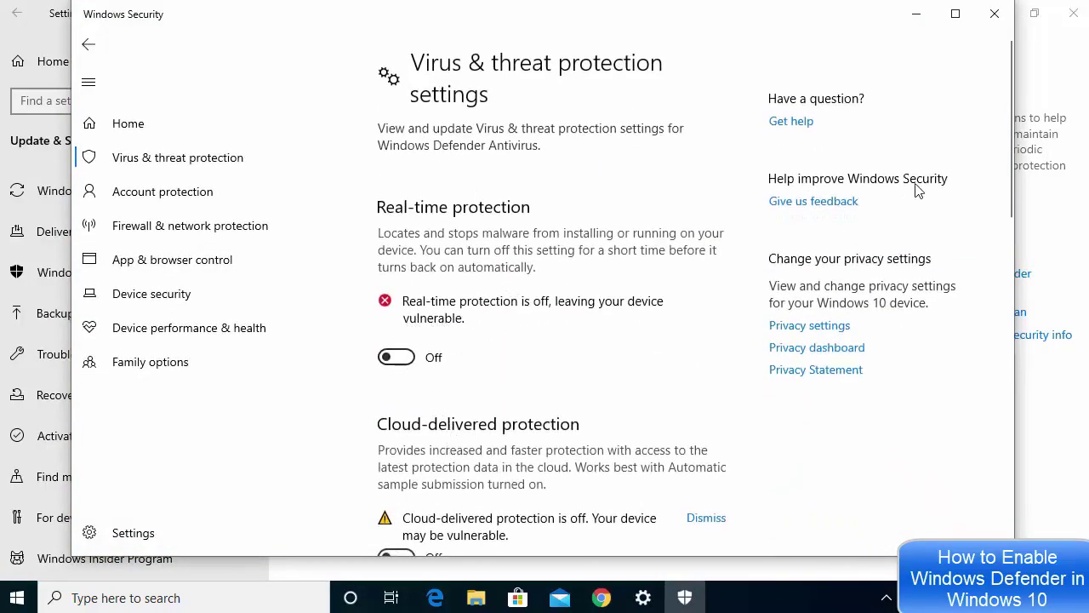
{"action": "left_click", "coordinate": [994, 14]}
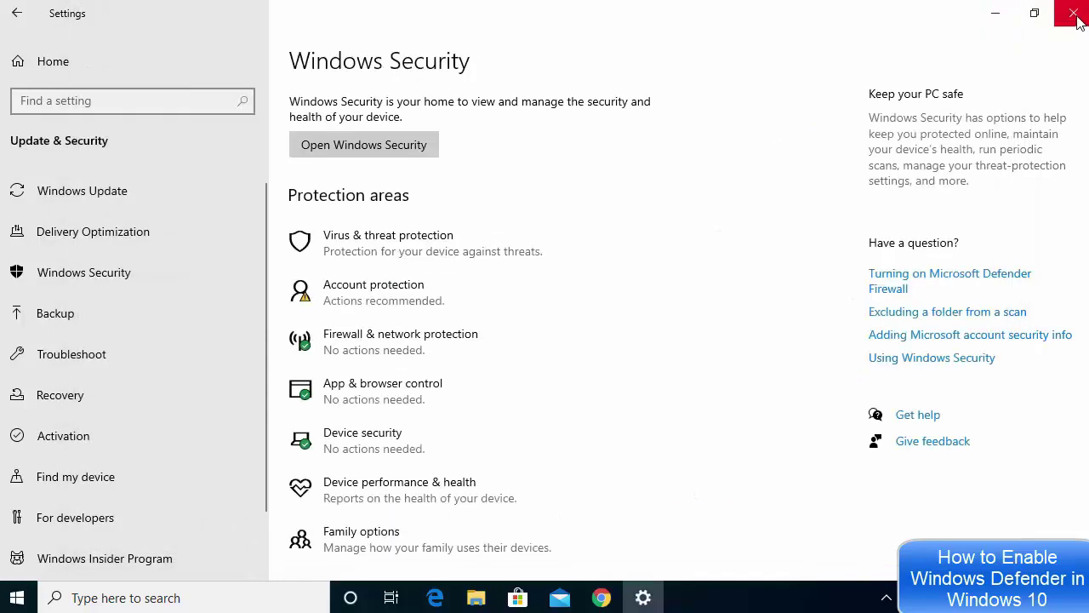
{"action": "left_click", "coordinate": [1074, 13]}
Reopen Windows Settings and go through Update & Security and Windows Security to the manageable Virus & threat protection settings
{"action": "left_click", "coordinate": [34, 597]}
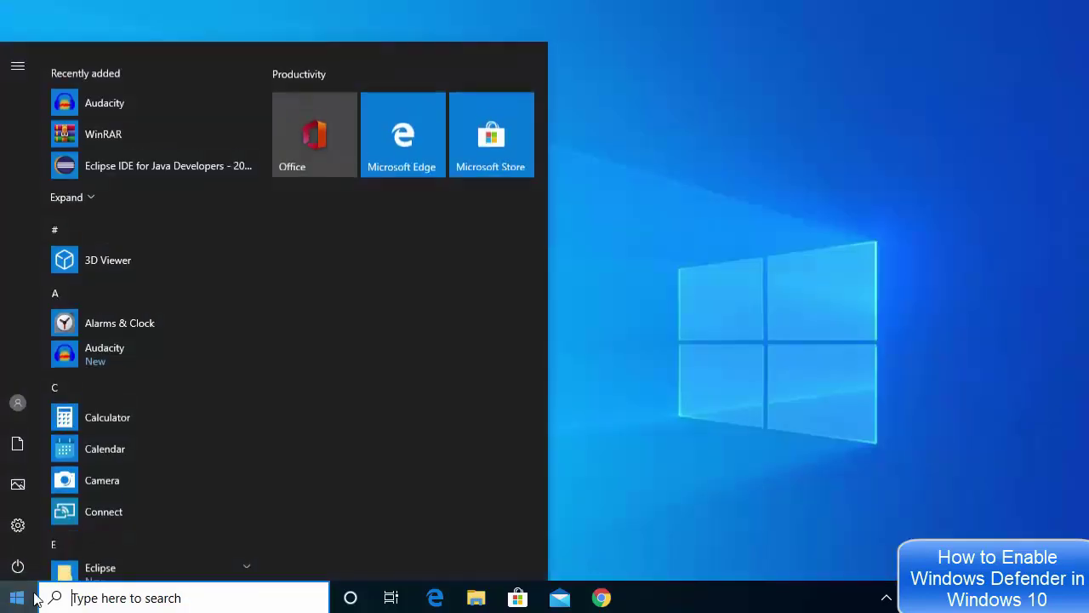
{"action": "left_click", "coordinate": [27, 524]}
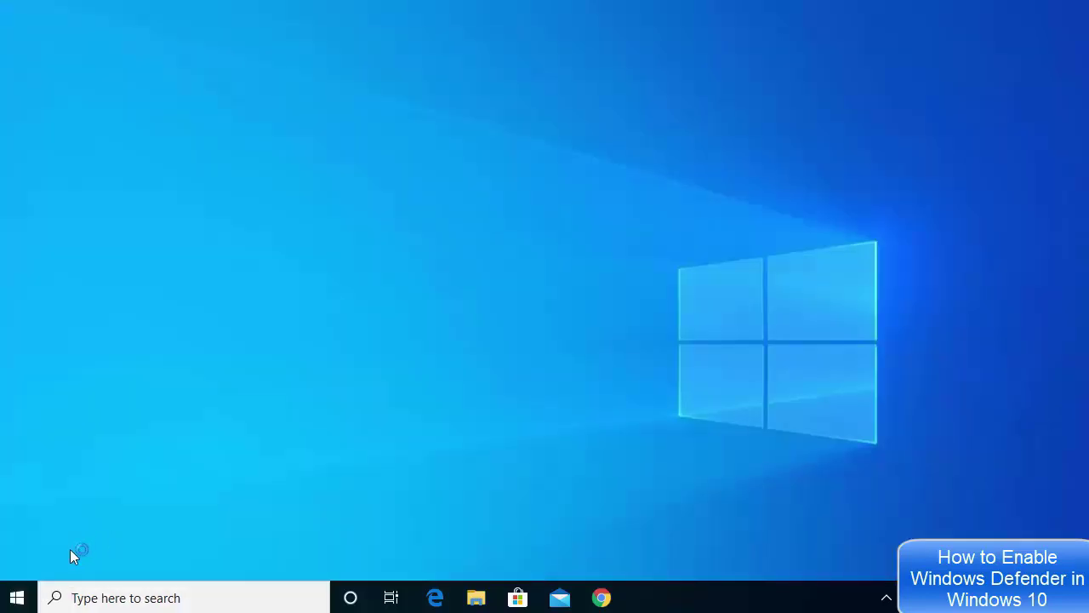
{"action": "left_click", "coordinate": [34, 596]}
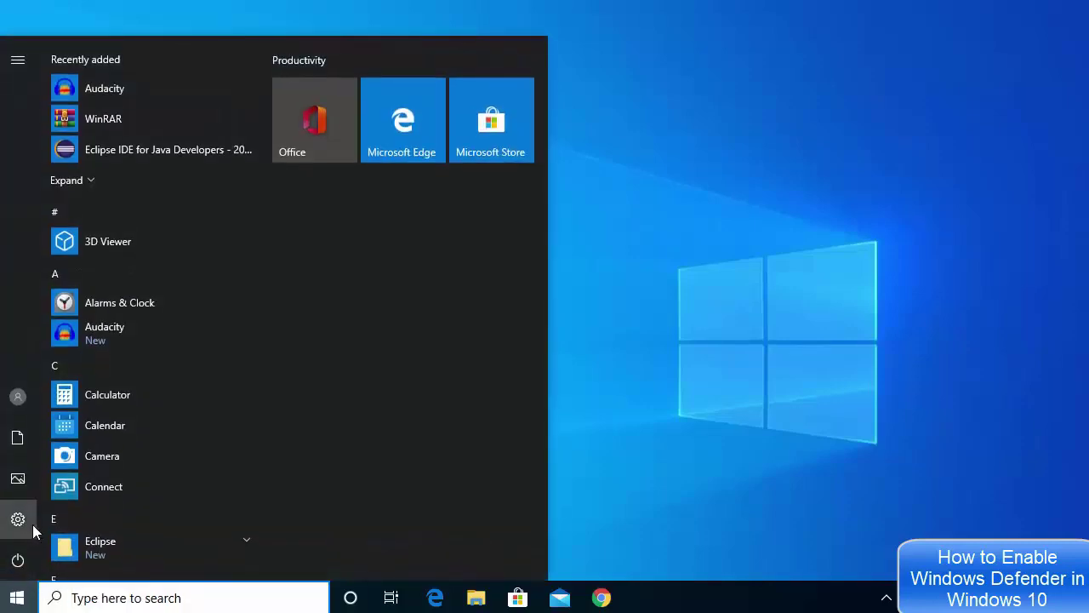
{"action": "left_click", "coordinate": [32, 524]}
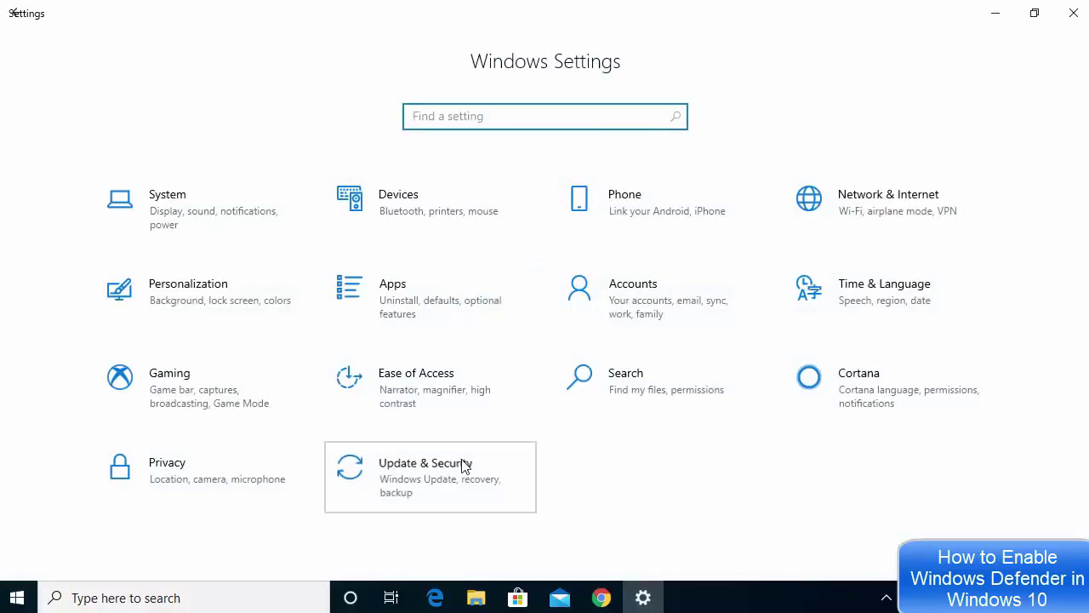
{"action": "left_click", "coordinate": [464, 464]}
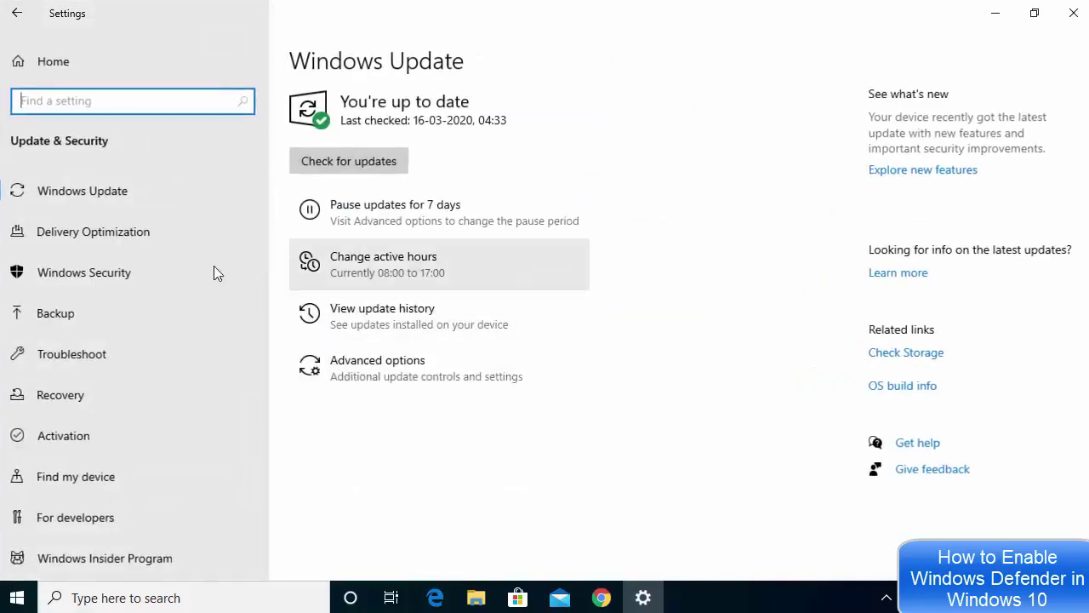
{"action": "left_click", "coordinate": [124, 277]}
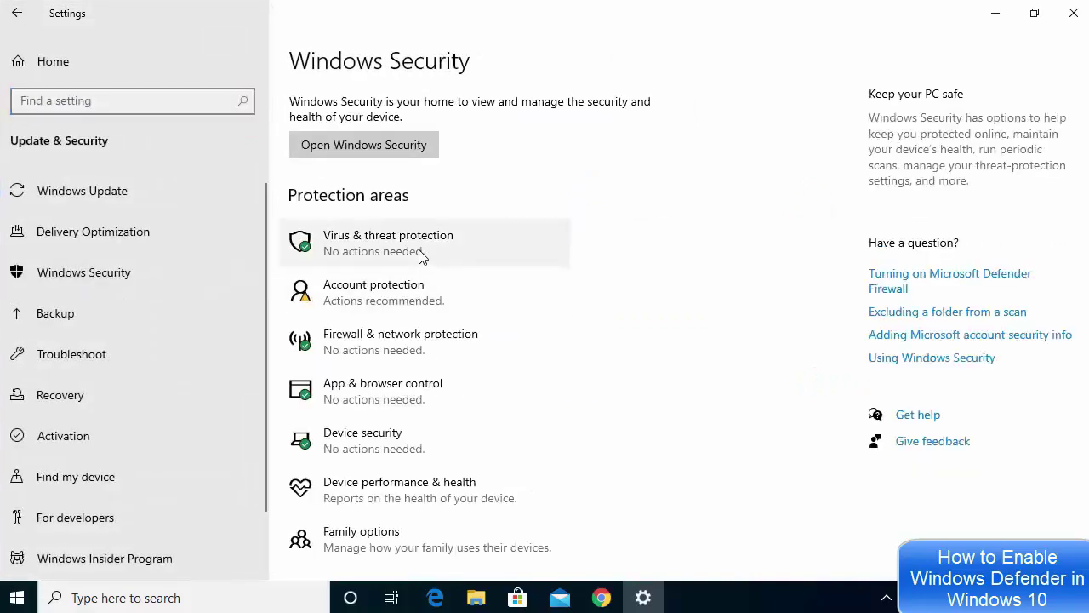
{"action": "left_click", "coordinate": [385, 247]}
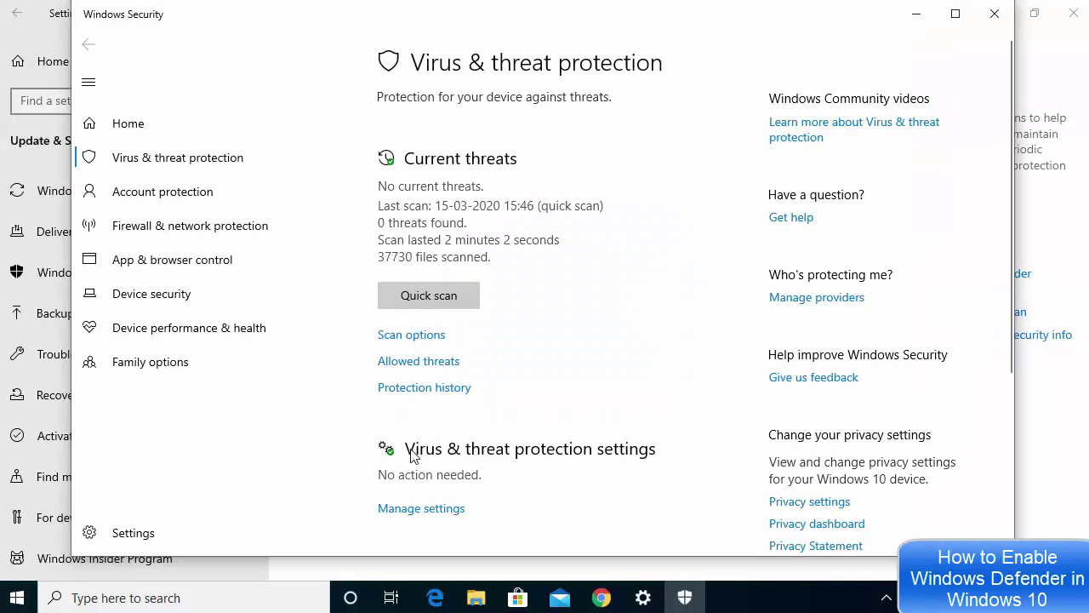
{"action": "left_click", "coordinate": [432, 509]}
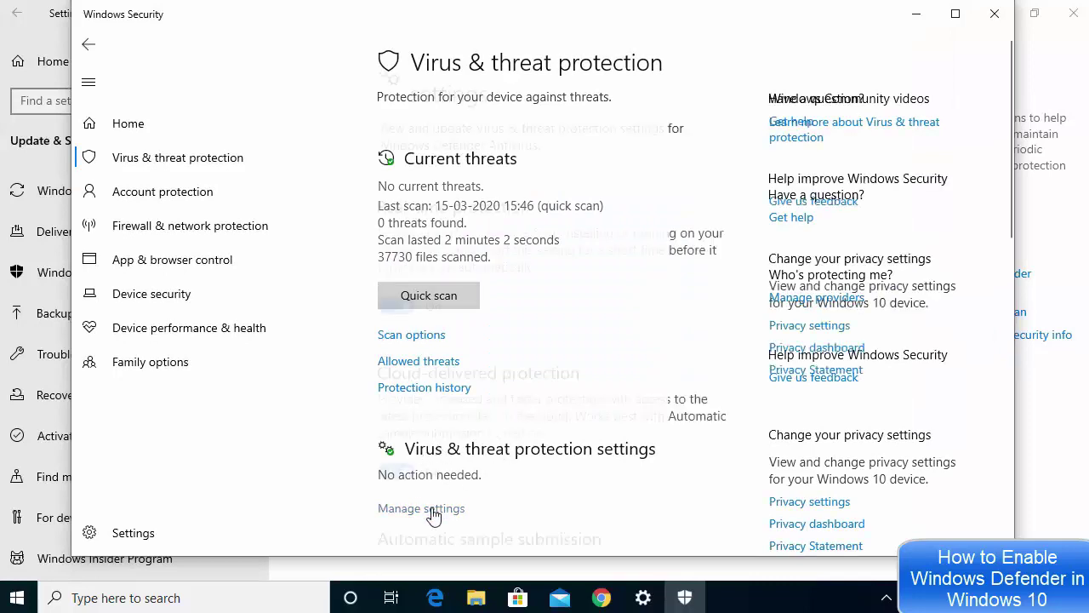